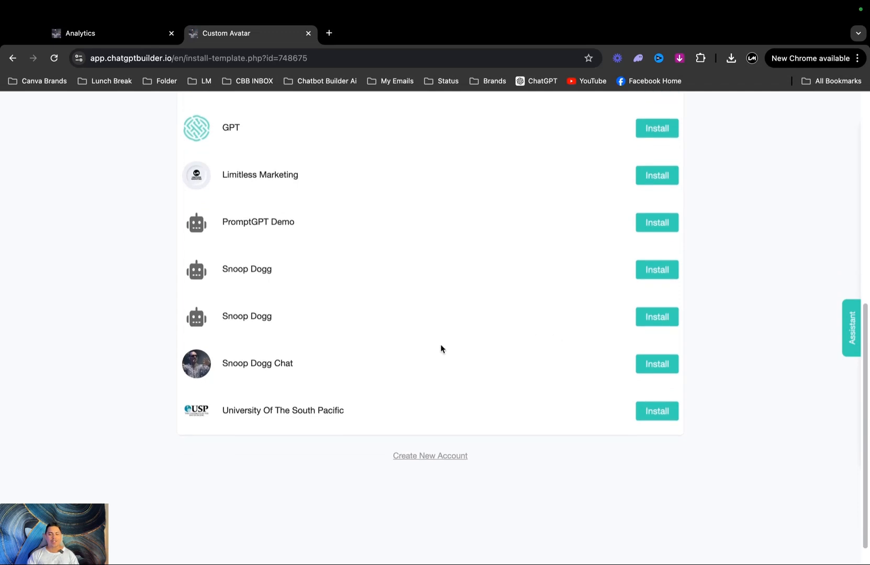
- Install the Custom Avatar template into the Snoop Dogg Chat account and open its Image Links tool
{"action": "left_click", "coordinate": [650, 370]}
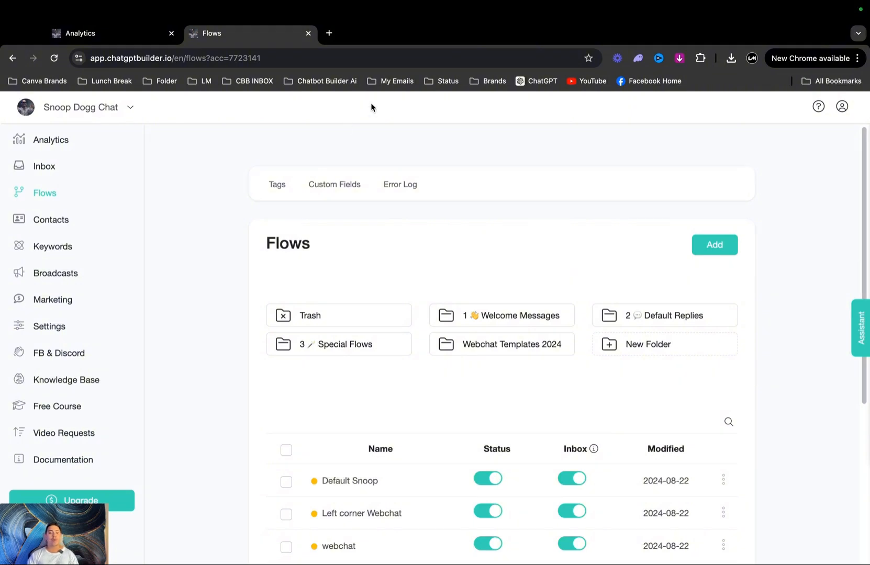
{"action": "left_click", "coordinate": [820, 108]}
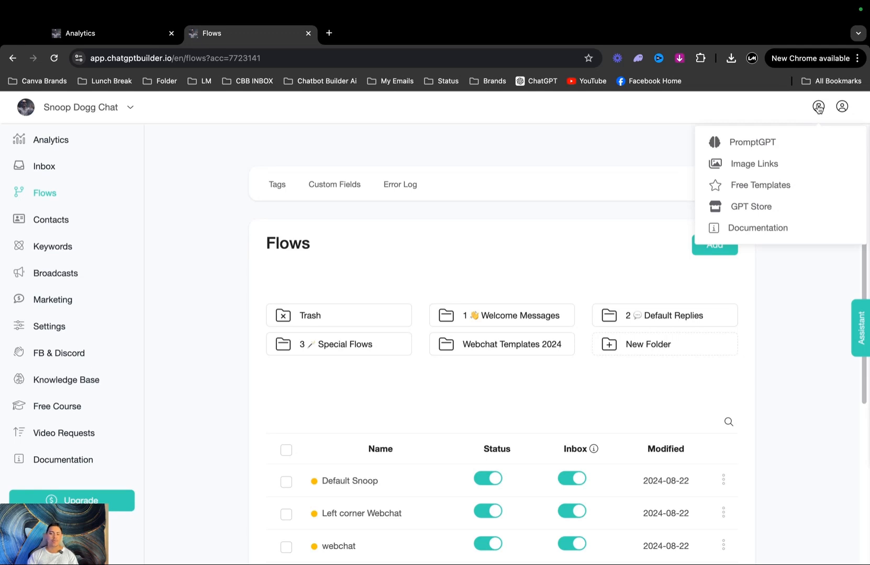
{"action": "left_click", "coordinate": [749, 166]}
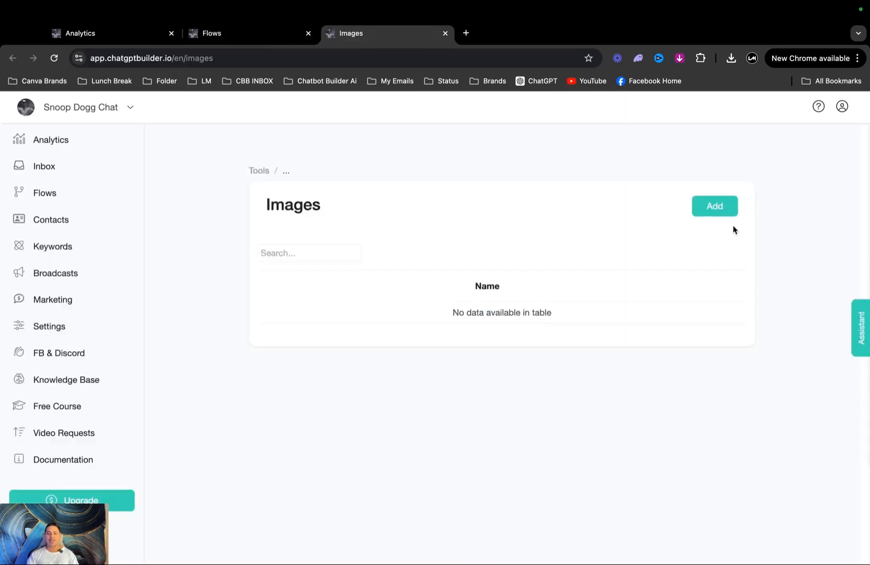
- Upload the image 4711.avif from the Downloads folder to the account's image library
{"action": "left_click", "coordinate": [719, 205]}
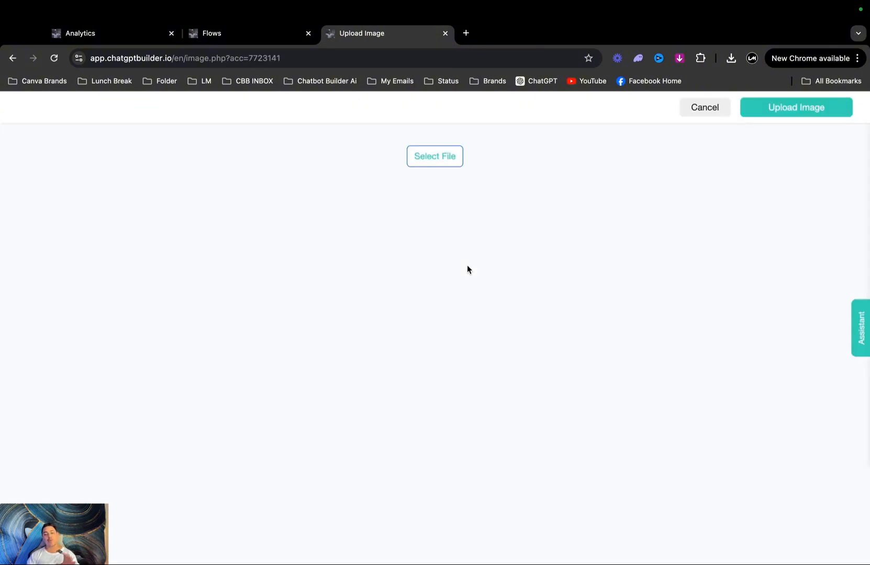
{"action": "left_click", "coordinate": [435, 155]}
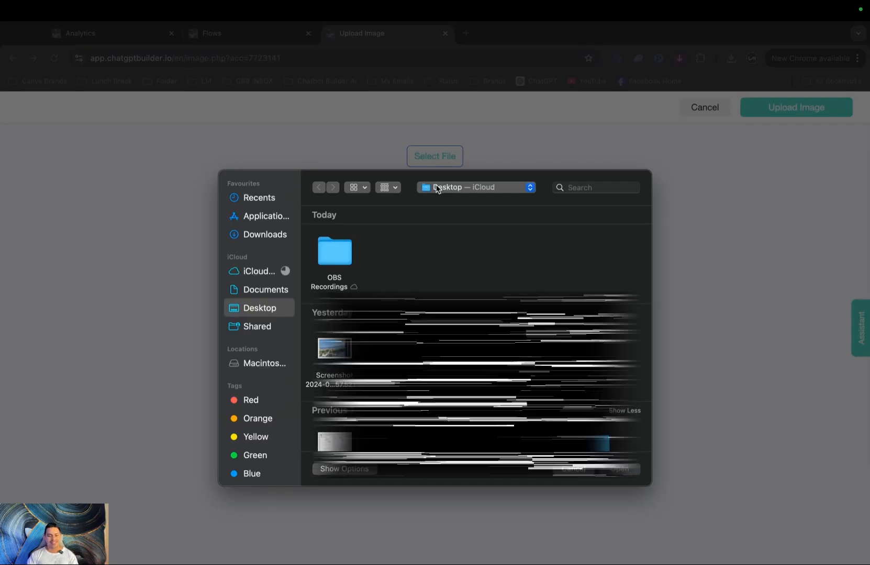
{"action": "left_click", "coordinate": [264, 235]}
{"action": "left_click", "coordinate": [346, 262]}
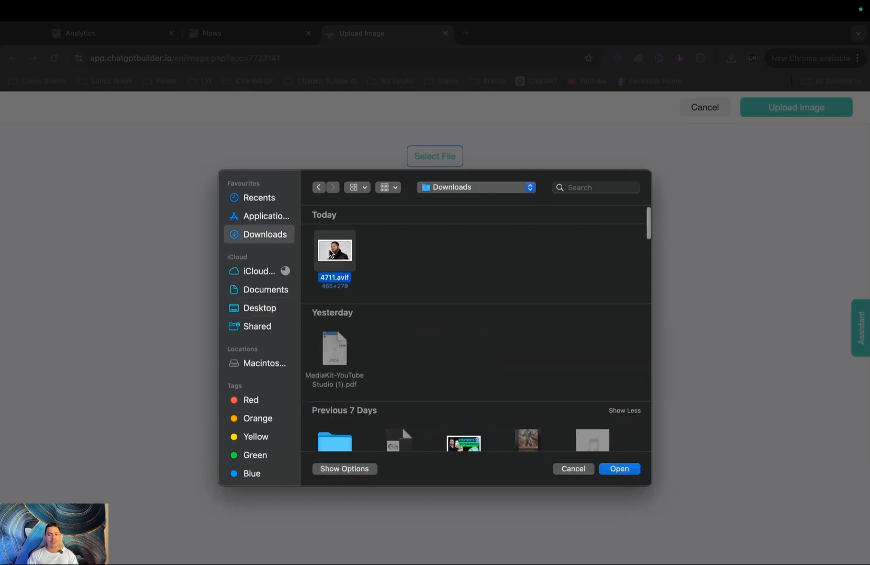
{"action": "left_click", "coordinate": [624, 471]}
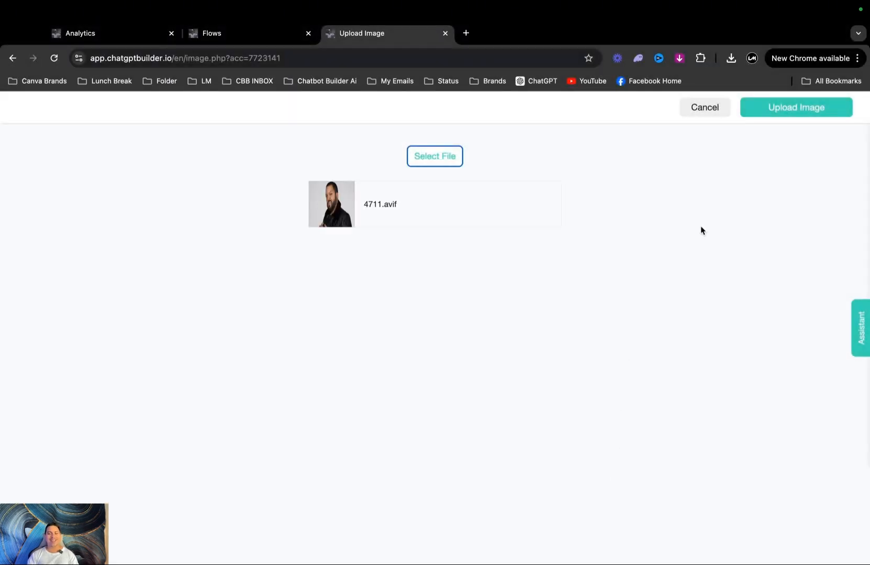
{"action": "left_click", "coordinate": [805, 112]}
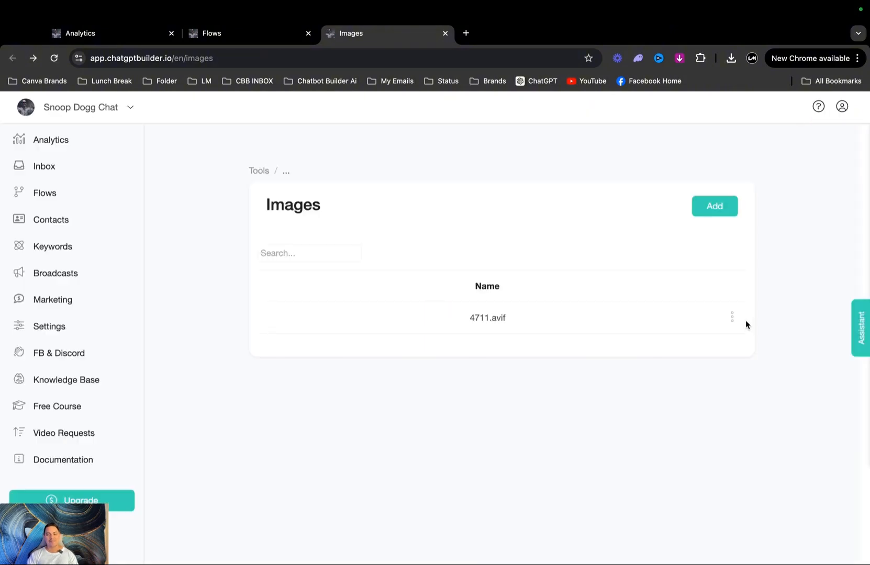
{"action": "left_click", "coordinate": [730, 320]}
{"action": "left_click", "coordinate": [753, 342]}
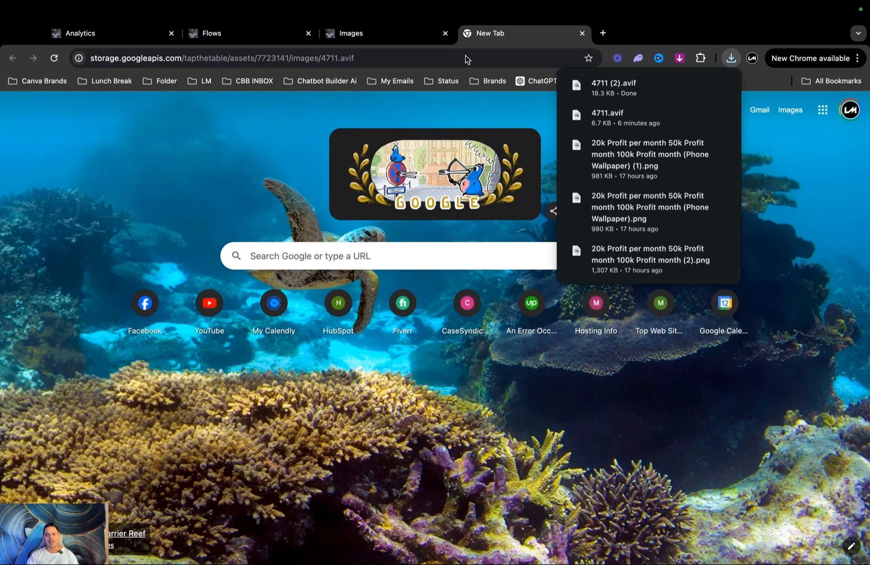
{"action": "key", "text": "super+w"}
{"action": "left_click_drag", "start_coordinate": [467, 320], "coordinate": [510, 320]}
{"action": "left_click", "coordinate": [567, 358]}
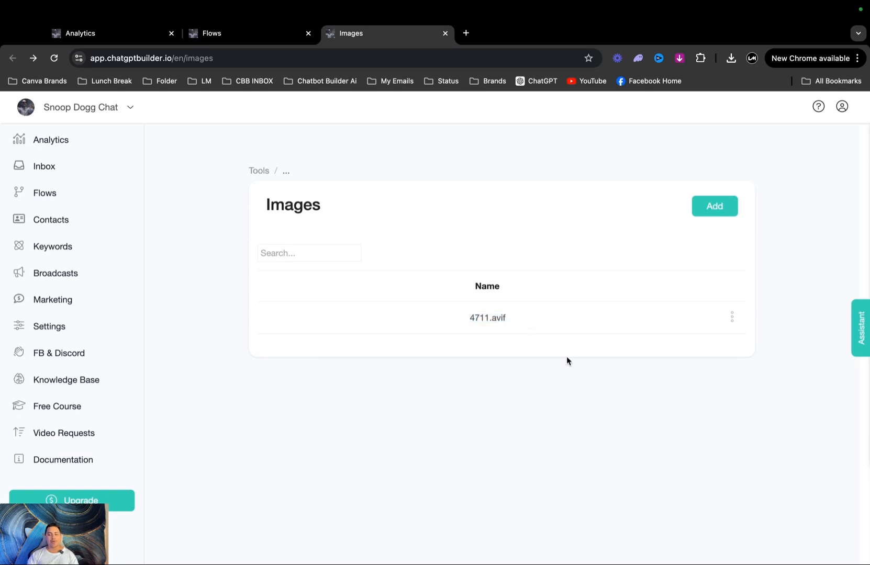
- Copy the link of the uploaded 4711.avif image
{"action": "left_click", "coordinate": [733, 318]}
{"action": "left_click", "coordinate": [765, 365]}
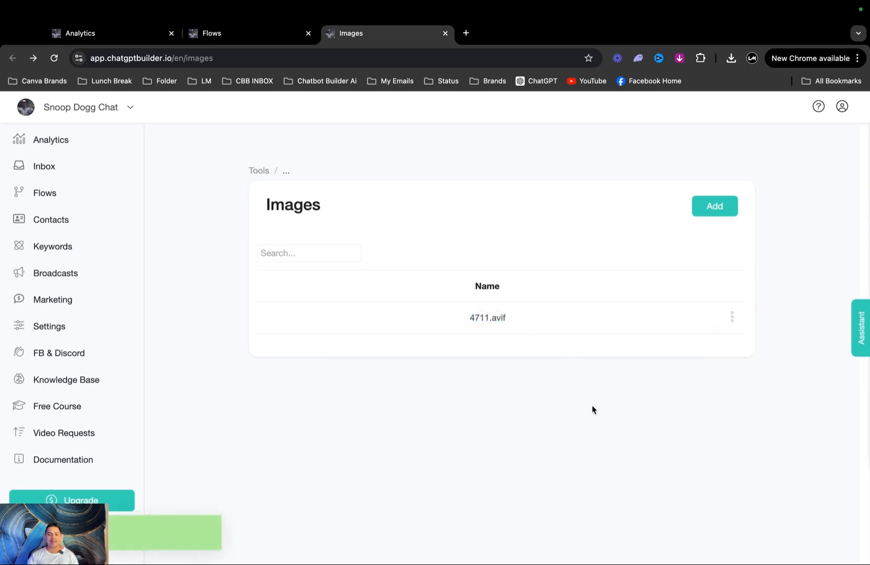
- Open the Chat Avatar webchat for editing from the Web Chatbot channel settings
{"action": "left_click", "coordinate": [52, 140]}
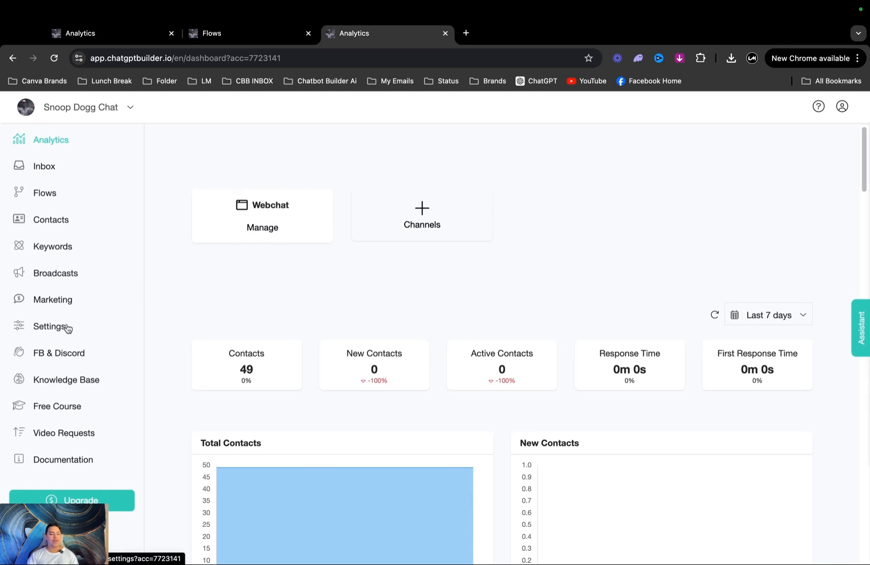
{"action": "left_click", "coordinate": [41, 327]}
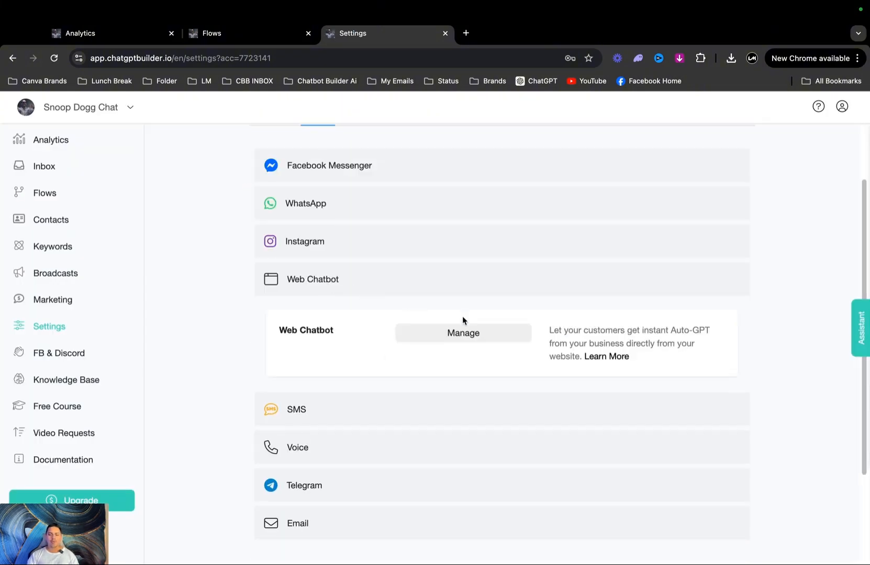
{"action": "left_click", "coordinate": [470, 334]}
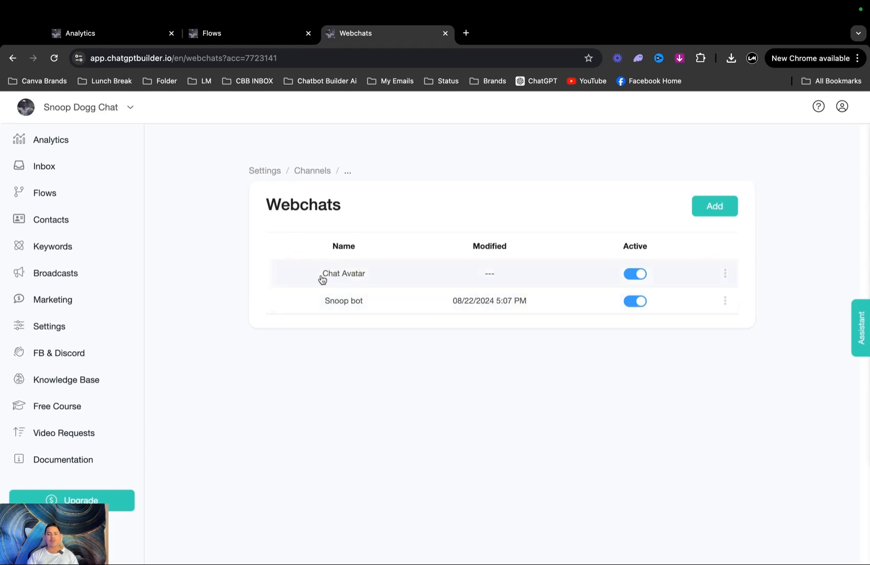
{"action": "left_click", "coordinate": [502, 281]}
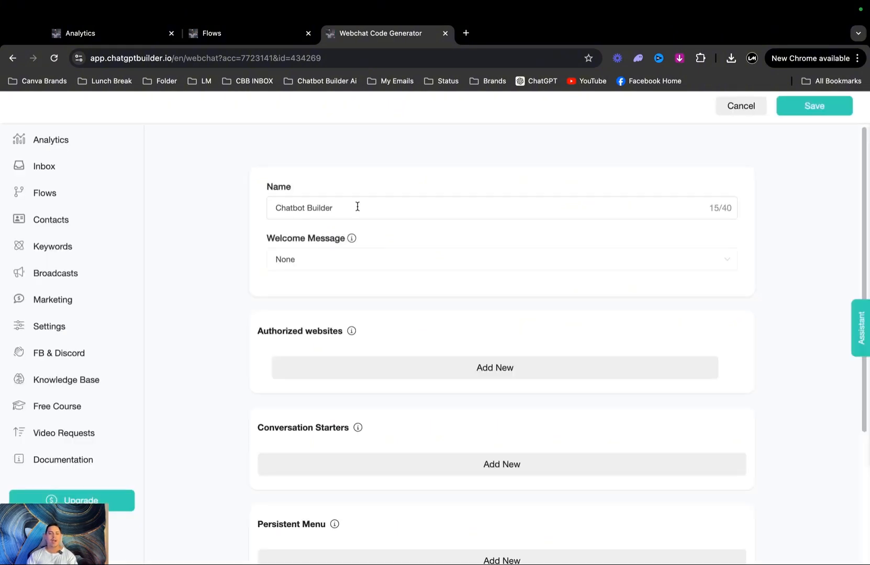
- Rename the webchat as Ice Cube and set its welcome message to the Default Snoop flow
{"action": "triple_click", "coordinate": [358, 207]}
{"action": "key", "text": "BackSpace"}
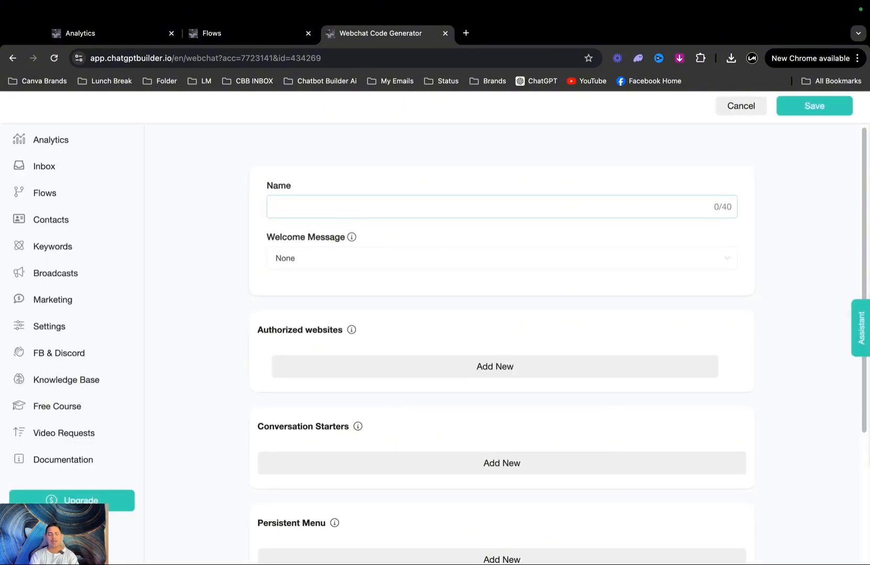
{"action": "type", "text": "Ice Cube"}
{"action": "left_click", "coordinate": [384, 257]}
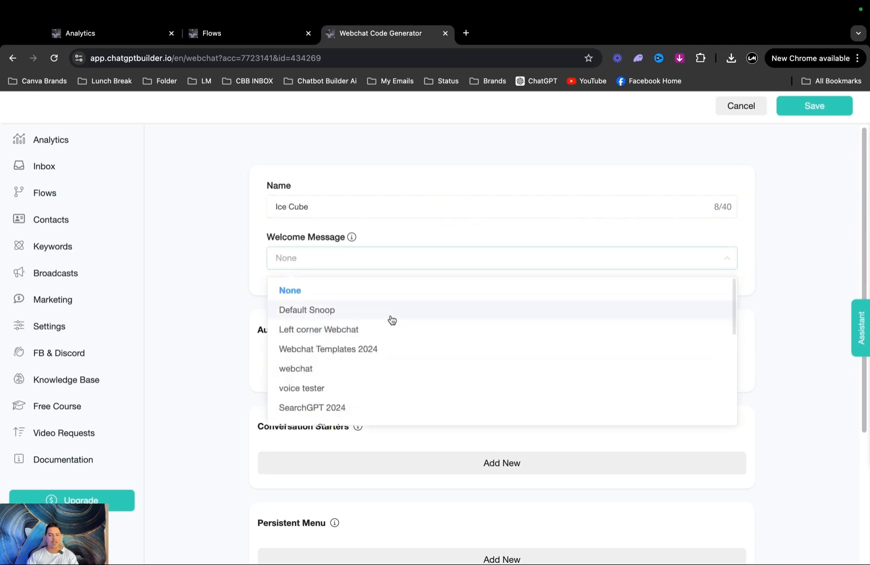
{"action": "scroll", "coordinate": [394, 385], "scroll_direction": "down", "scroll_amount": 3}
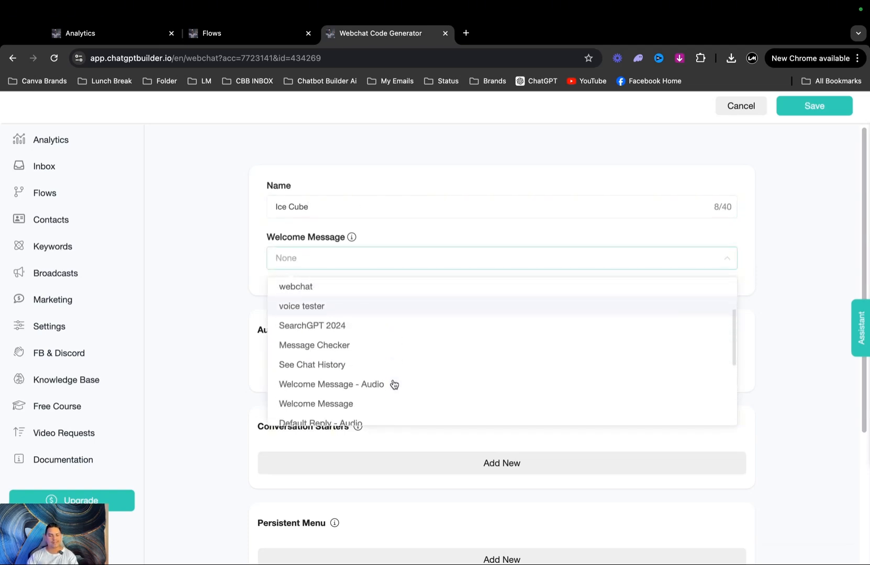
{"action": "scroll", "coordinate": [395, 384], "scroll_direction": "down", "scroll_amount": 5}
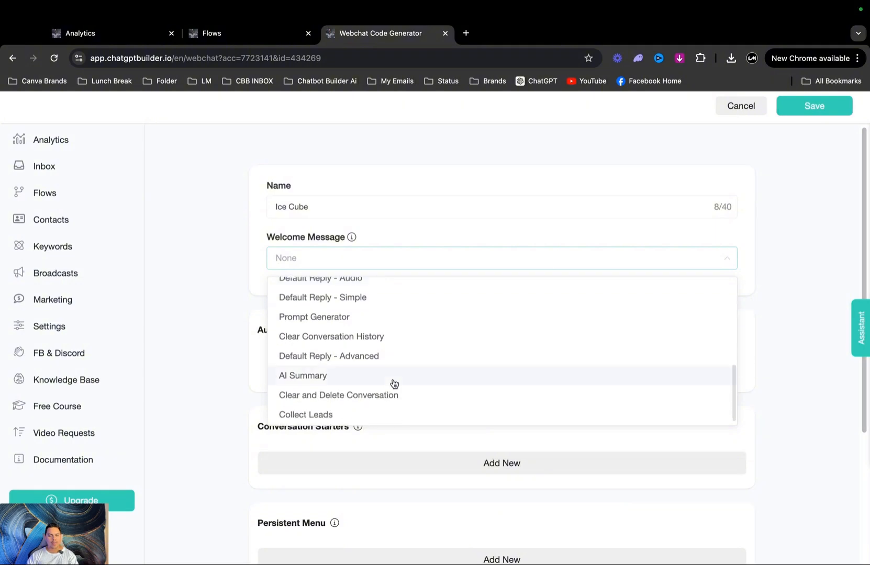
{"action": "scroll", "coordinate": [394, 384], "scroll_direction": "up", "scroll_amount": 8}
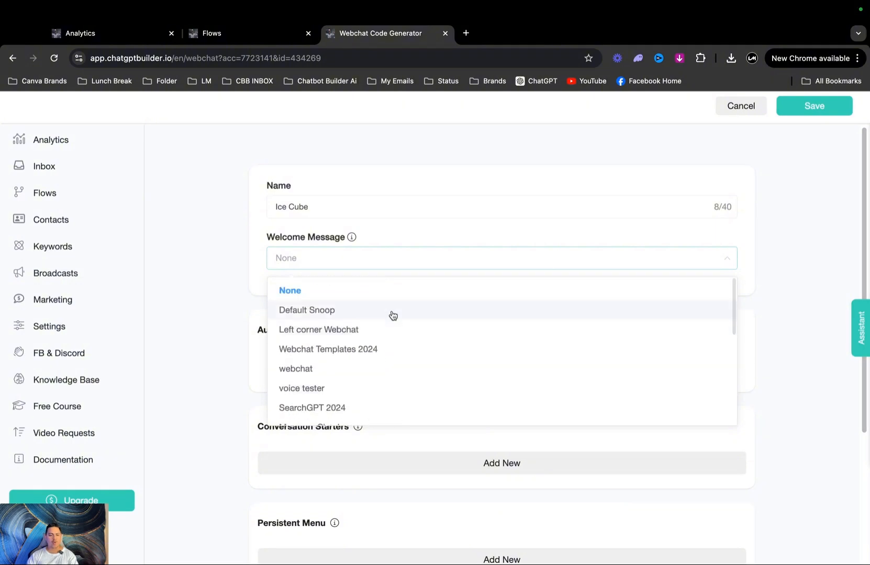
{"action": "left_click", "coordinate": [393, 314]}
- Show the webchat's additional options and expand the CSS customization code
{"action": "scroll", "coordinate": [246, 439], "scroll_direction": "down", "scroll_amount": 4}
{"action": "left_click", "coordinate": [276, 428]}
{"action": "scroll", "coordinate": [317, 423], "scroll_direction": "down", "scroll_amount": 5}
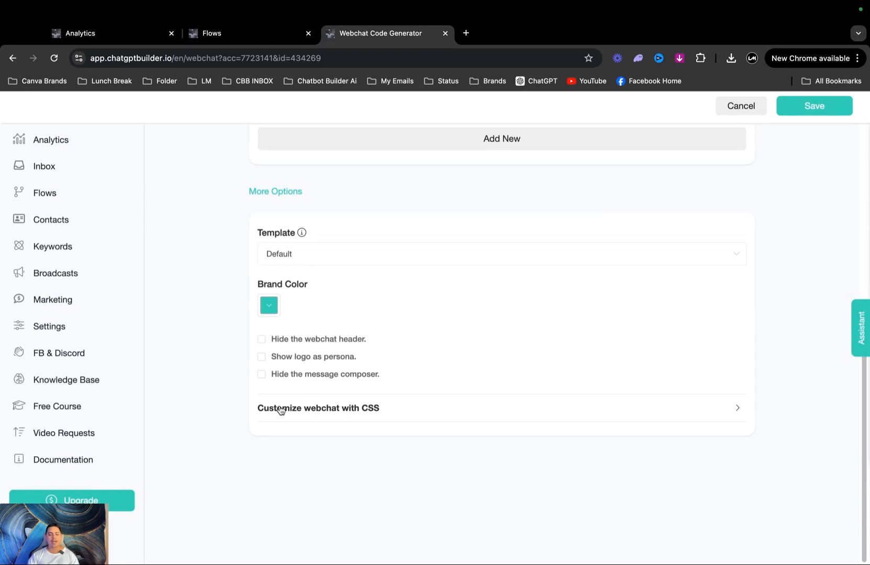
{"action": "left_click", "coordinate": [428, 409]}
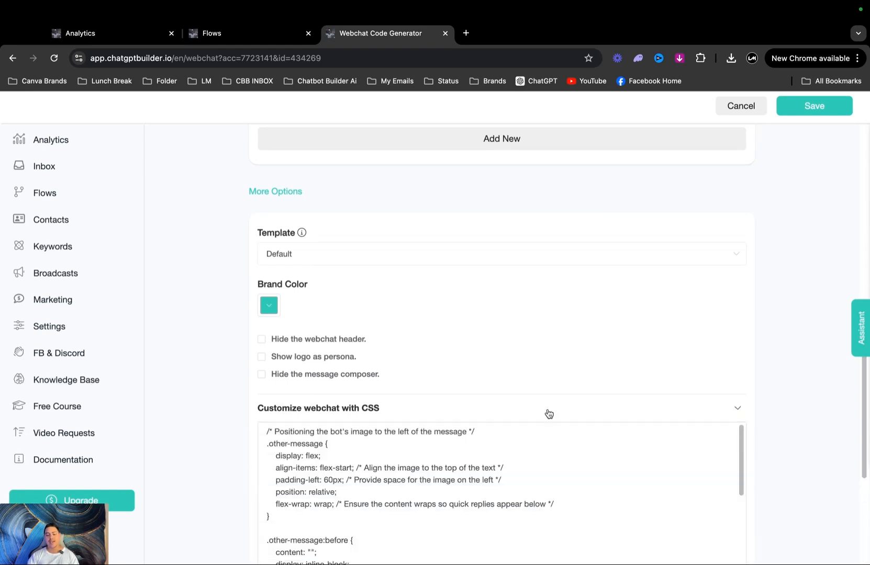
- Replace the background-image URL in the webchat's custom CSS with the copied link of 4711.avif
{"action": "scroll", "coordinate": [646, 351], "scroll_direction": "down", "scroll_amount": 5}
{"action": "scroll", "coordinate": [609, 377], "scroll_direction": "down", "scroll_amount": 10}
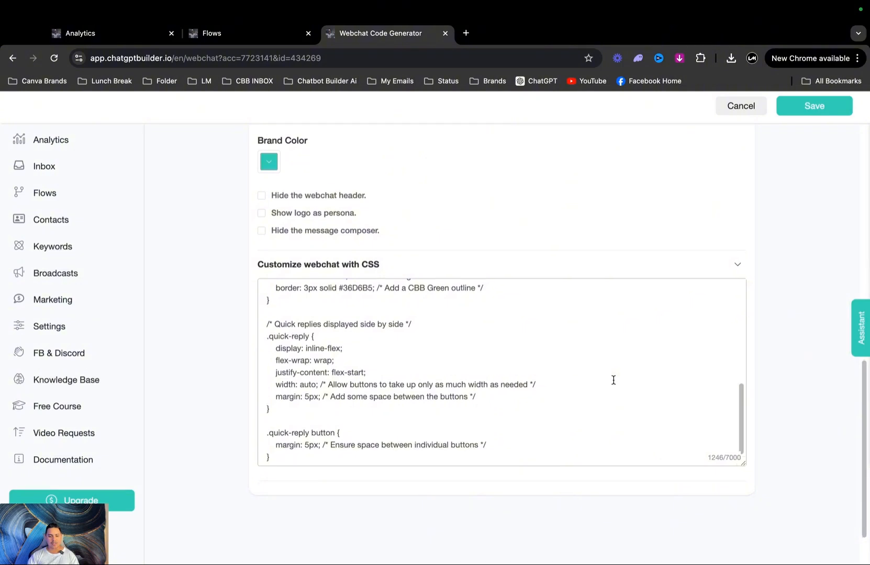
{"action": "scroll", "coordinate": [584, 409], "scroll_direction": "up", "scroll_amount": 4}
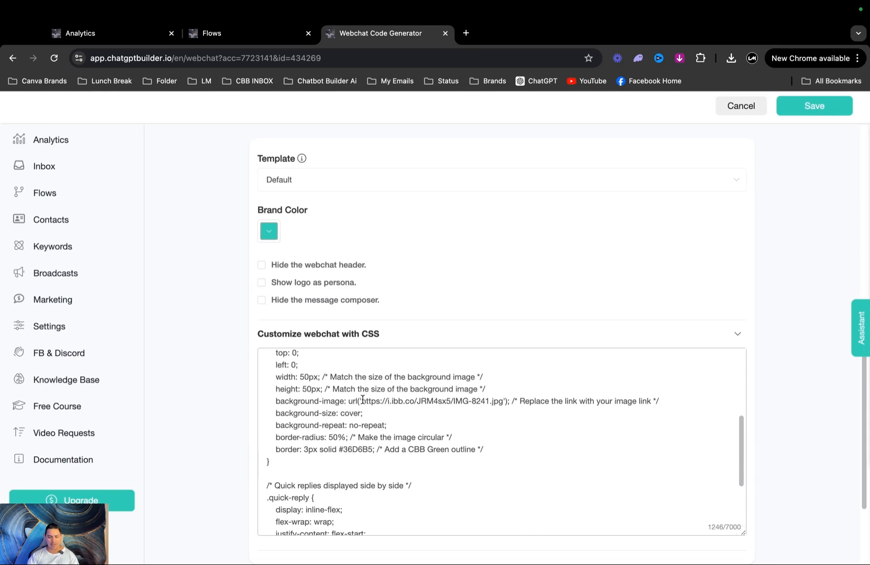
{"action": "left_click_drag", "start_coordinate": [362, 401], "coordinate": [503, 401]}
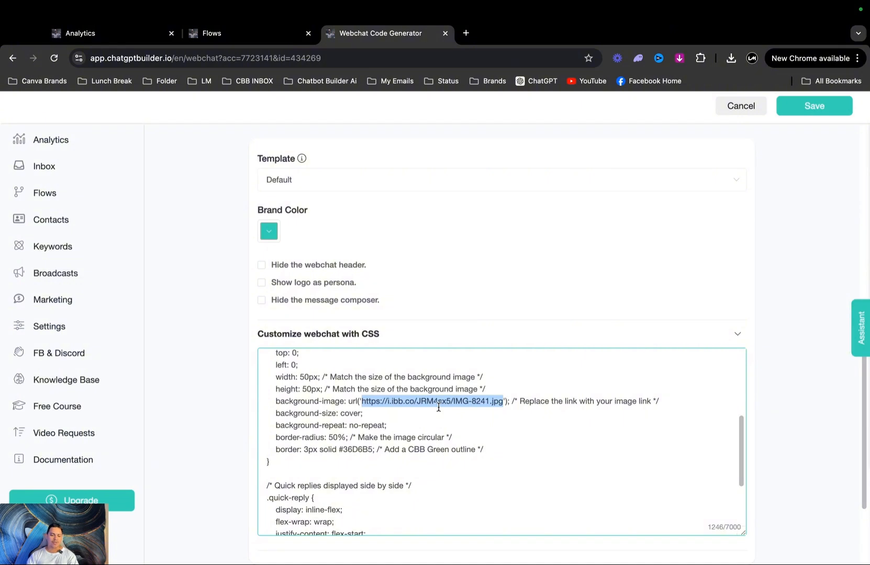
{"action": "left_click_drag", "start_coordinate": [362, 402], "coordinate": [503, 406]}
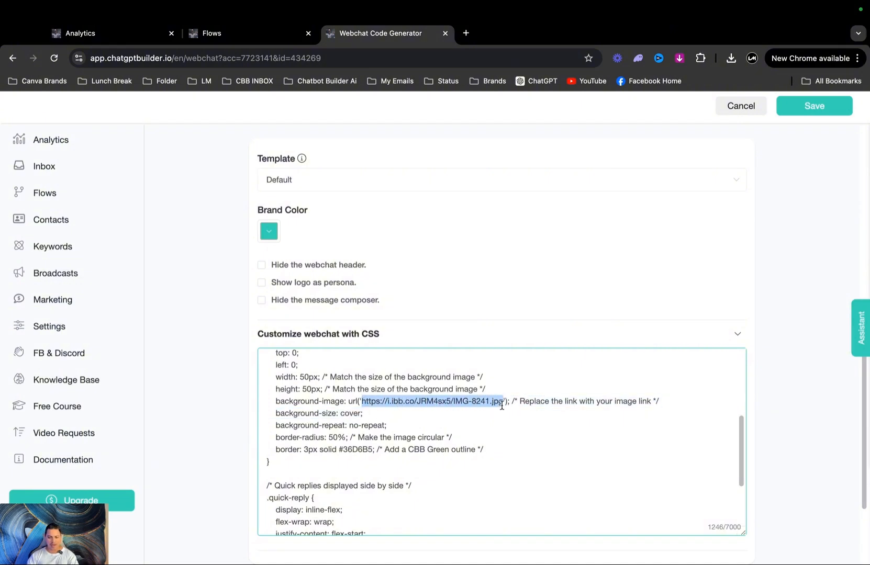
{"action": "scroll", "coordinate": [462, 388], "scroll_direction": "up", "scroll_amount": 5}
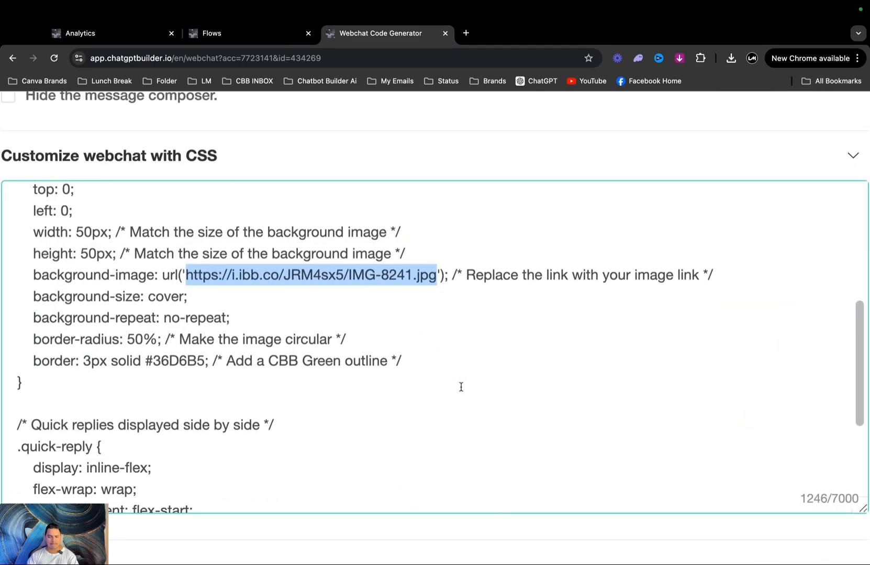
{"action": "type", "text": "https://storage.googleapis.com/tapthetable/assets/7723141/images/4711.avif"}
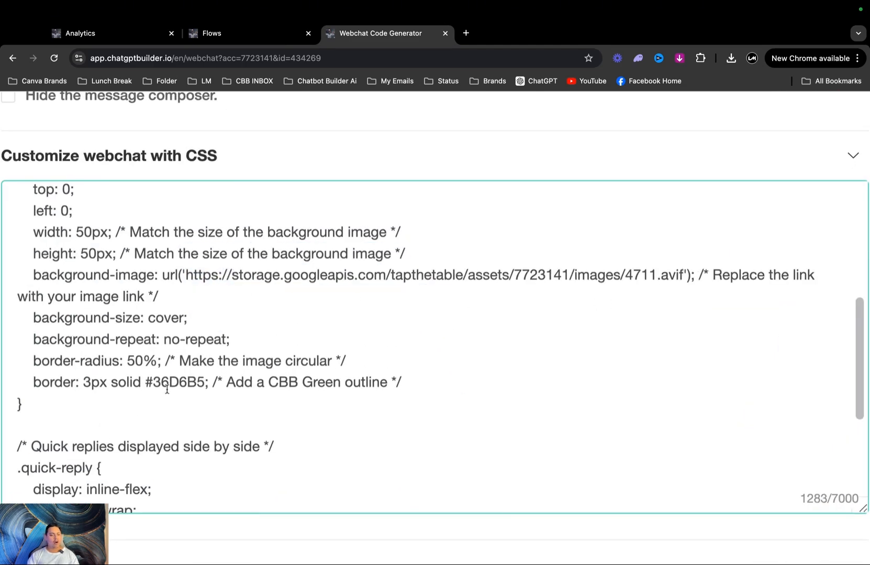
{"action": "left_click_drag", "start_coordinate": [144, 382], "coordinate": [204, 382]}
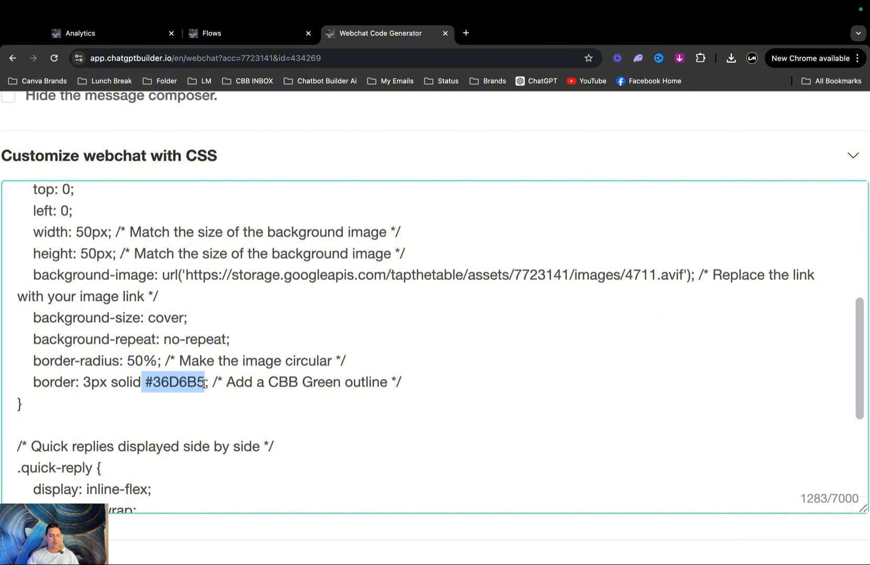
{"action": "left_click_drag", "start_coordinate": [111, 384], "coordinate": [202, 382]}
{"action": "left_click", "coordinate": [147, 382]}
{"action": "left_click_drag", "start_coordinate": [111, 382], "coordinate": [208, 384]}
{"action": "left_click", "coordinate": [168, 383]}
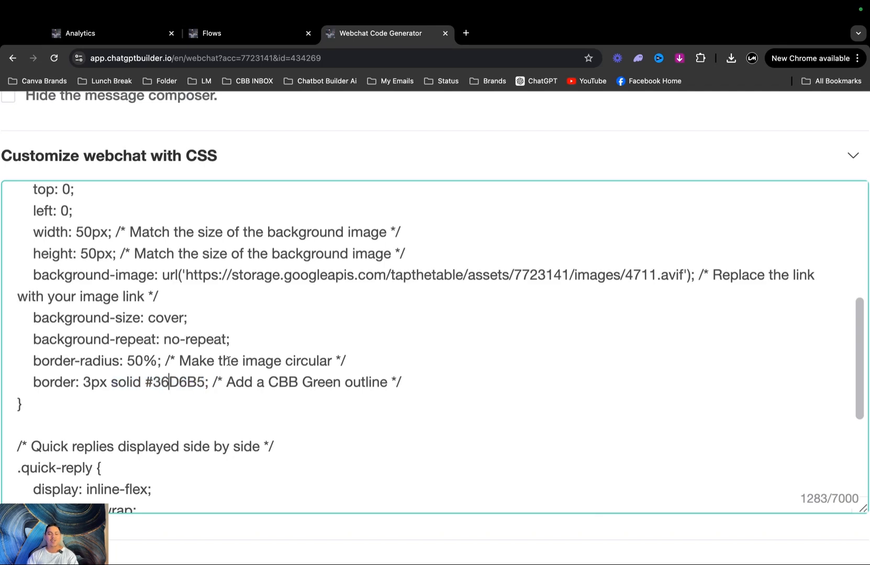
- Search Google for "yellow color code" and copy the hex code #FFFF00 from the results
{"action": "left_click", "coordinate": [465, 33]}
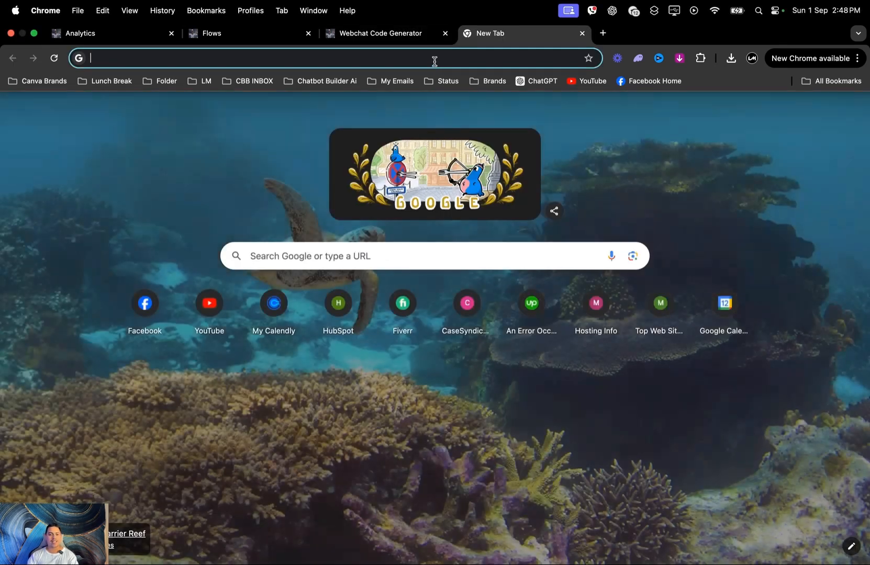
{"action": "type", "text": "yellow color code"}
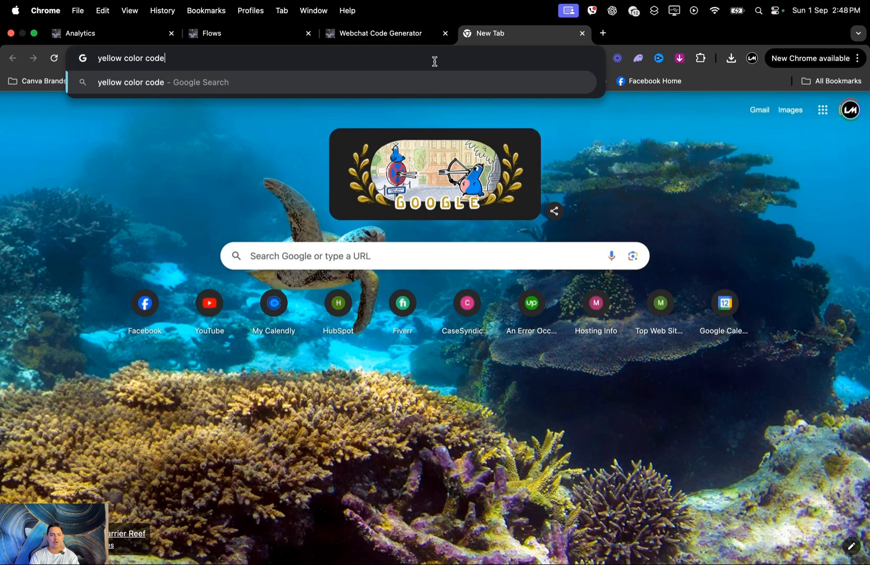
{"action": "key", "text": "Return"}
{"action": "triple_click", "coordinate": [161, 216]}
{"action": "key", "text": "super+c"}
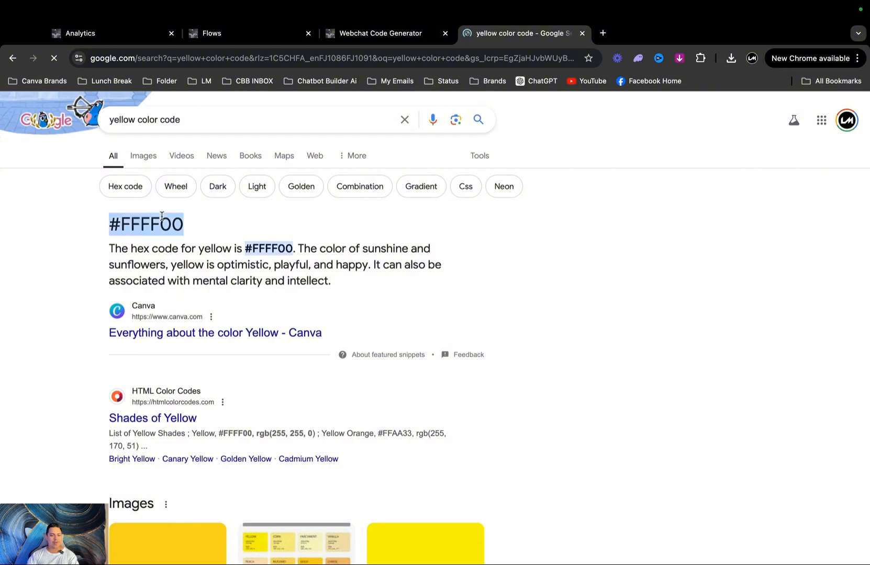
- Replace the avatar's border color in the webchat's custom CSS with #FFFF00
{"action": "key", "text": "ctrl+shift+Tab"}
{"action": "left_click_drag", "start_coordinate": [145, 382], "coordinate": [203, 383]}
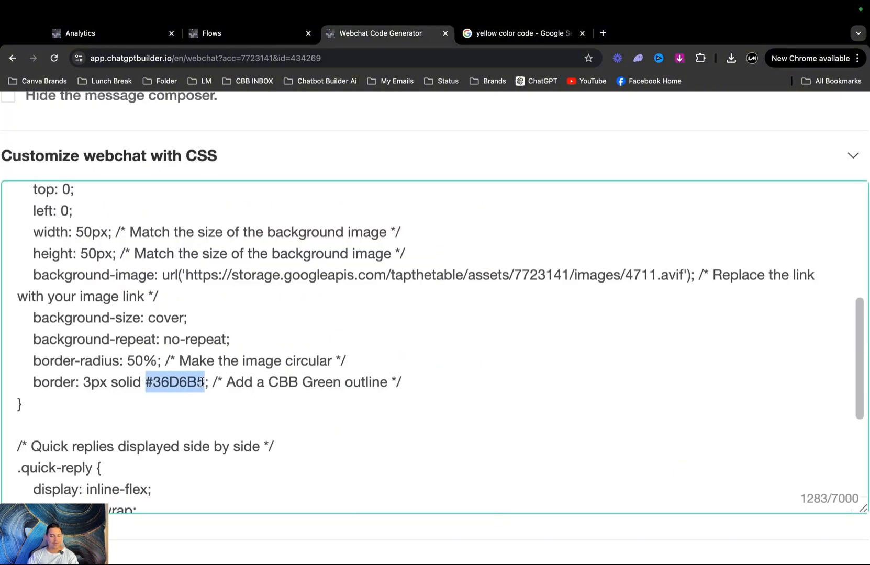
{"action": "key", "text": "super+v"}
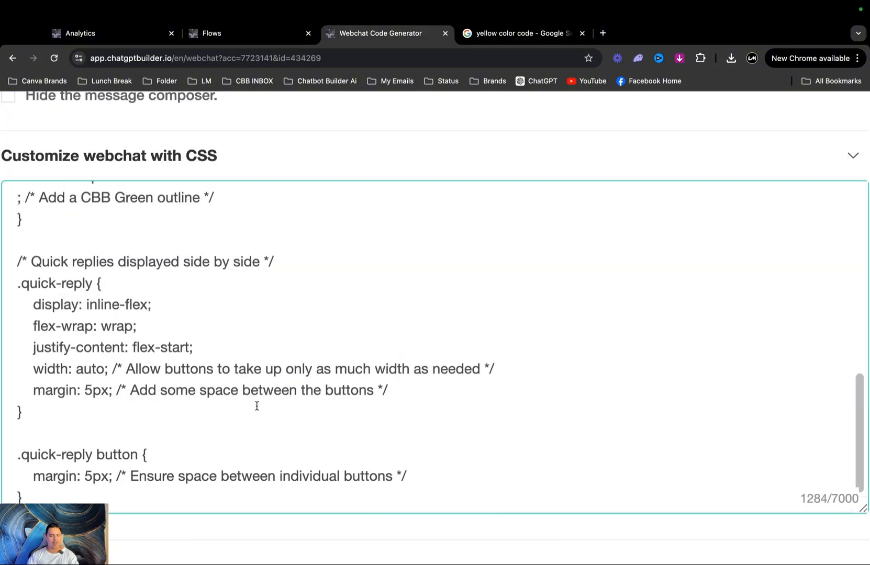
- Review the remaining quick-reply rules in the webchat's custom CSS and save the webchat
{"action": "scroll", "coordinate": [256, 406], "scroll_direction": "down", "scroll_amount": 4}
{"action": "scroll", "coordinate": [248, 399], "scroll_direction": "up", "scroll_amount": 7}
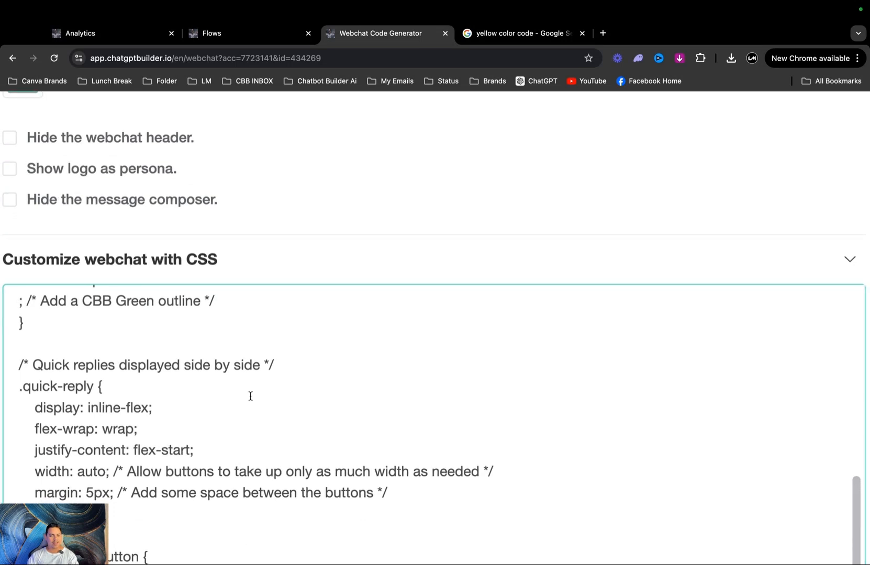
{"action": "scroll", "coordinate": [250, 397], "scroll_direction": "down", "scroll_amount": 5}
{"action": "scroll", "coordinate": [794, 361], "scroll_direction": "down", "scroll_amount": 3}
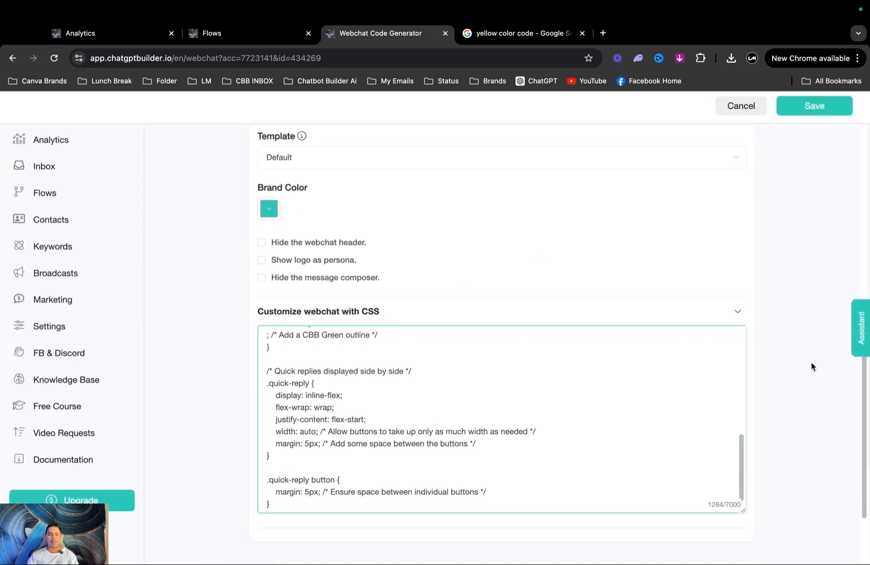
{"action": "scroll", "coordinate": [530, 380], "scroll_direction": "up", "scroll_amount": 3}
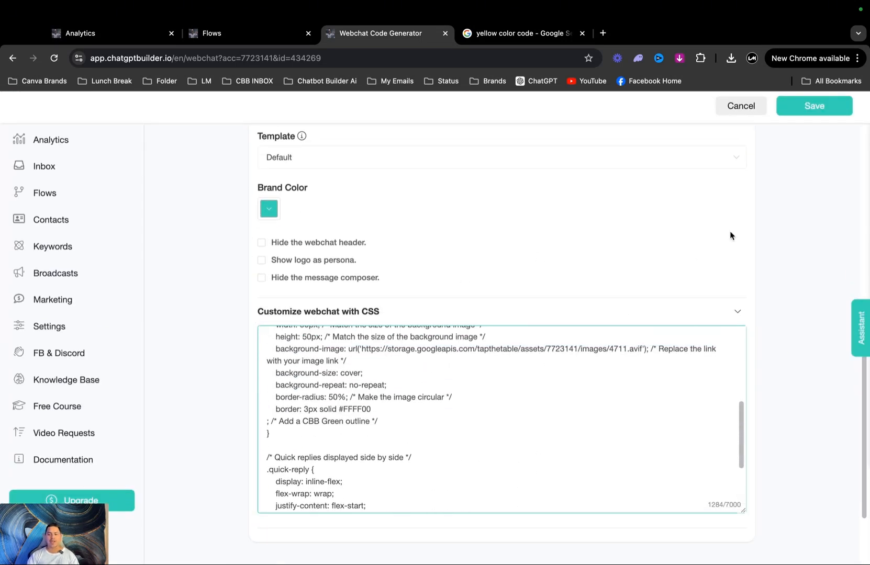
{"action": "left_click", "coordinate": [815, 105]}
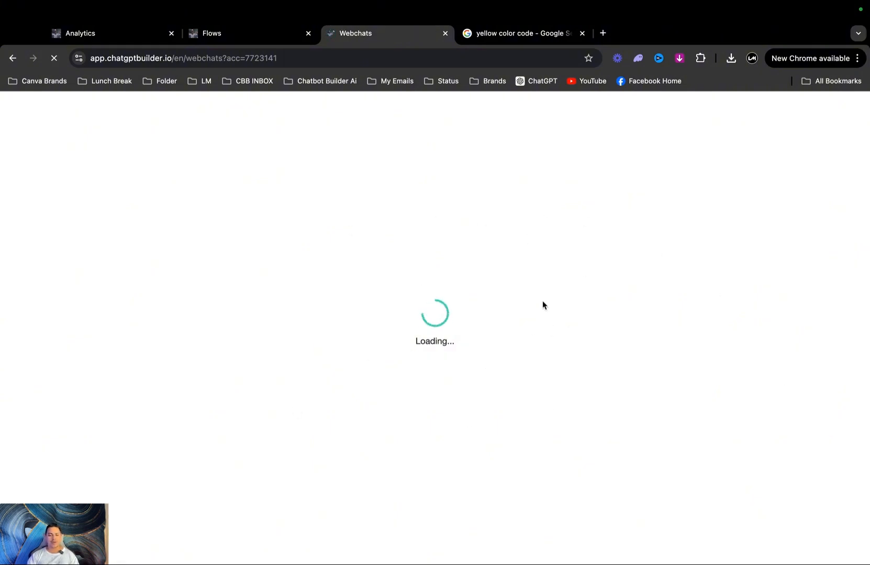
- Get the Chat Avatar webchat's link and open it in a new browser tab to check the header name and avatar
{"action": "left_click", "coordinate": [725, 273]}
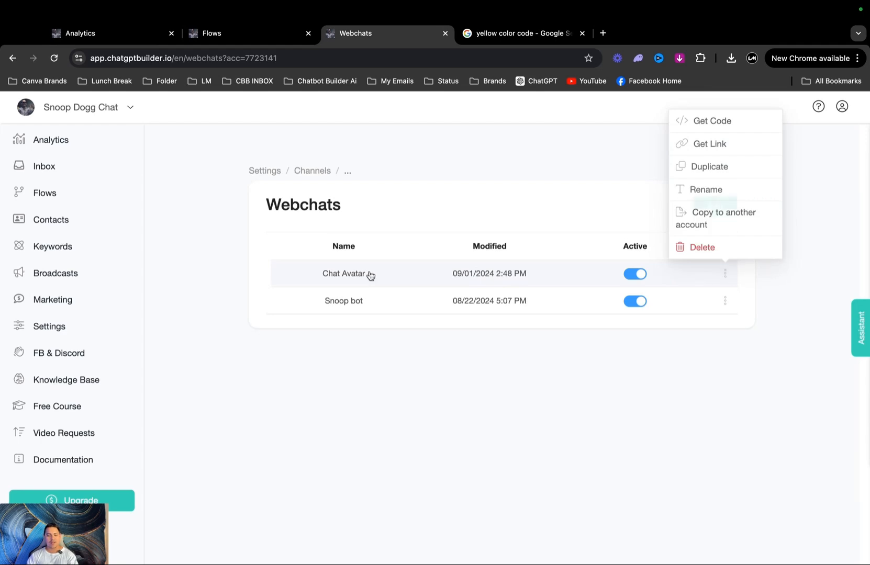
{"action": "left_click", "coordinate": [725, 273]}
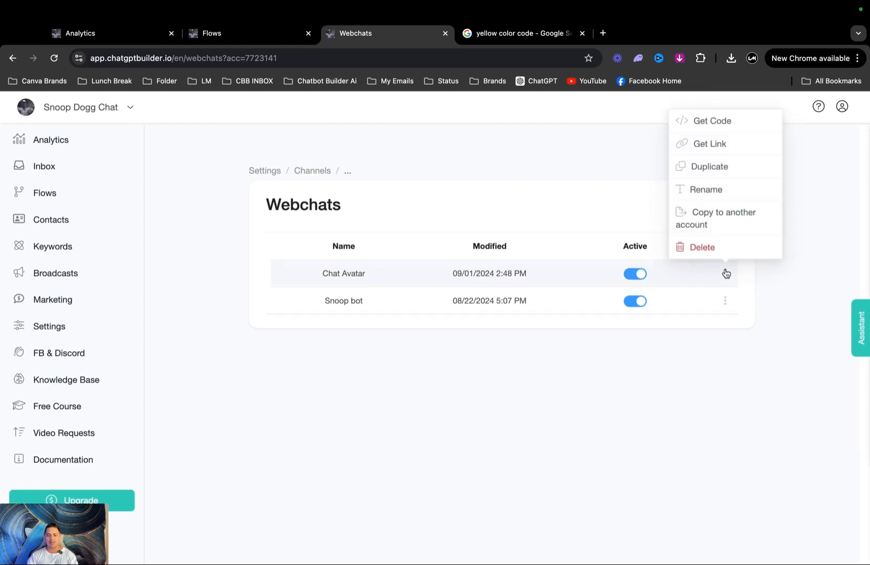
{"action": "left_click", "coordinate": [727, 145]}
{"action": "left_click", "coordinate": [603, 33]}
{"action": "type", "text": "https://app.chatgptbuilder.io/webchat/?p=7723141&id=r4W2gdeoTunt"}
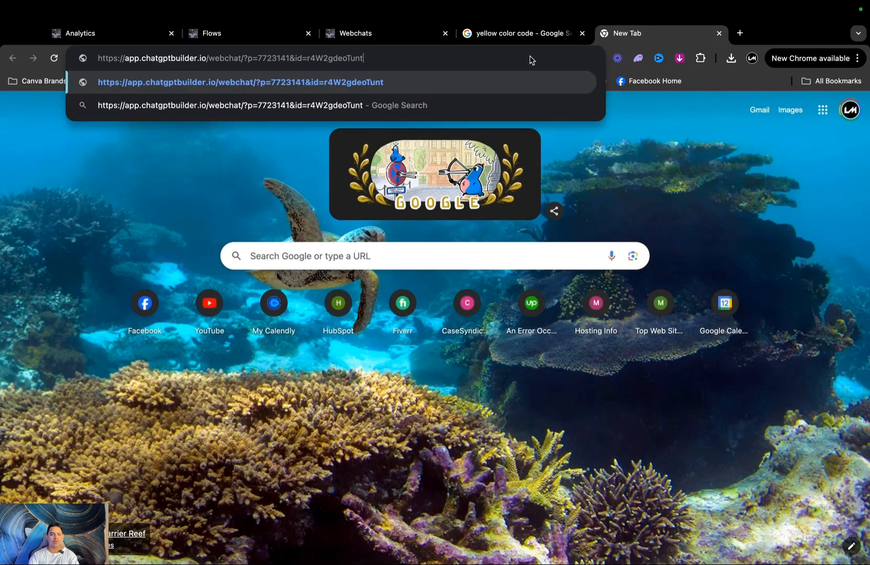
{"action": "key", "text": "Return"}
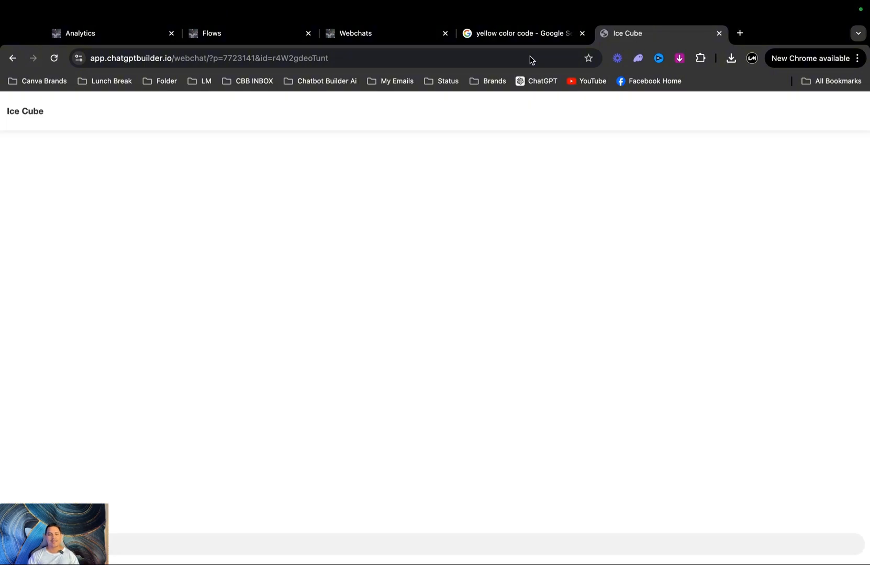
{"action": "left_click_drag", "start_coordinate": [44, 112], "coordinate": [10, 110]}
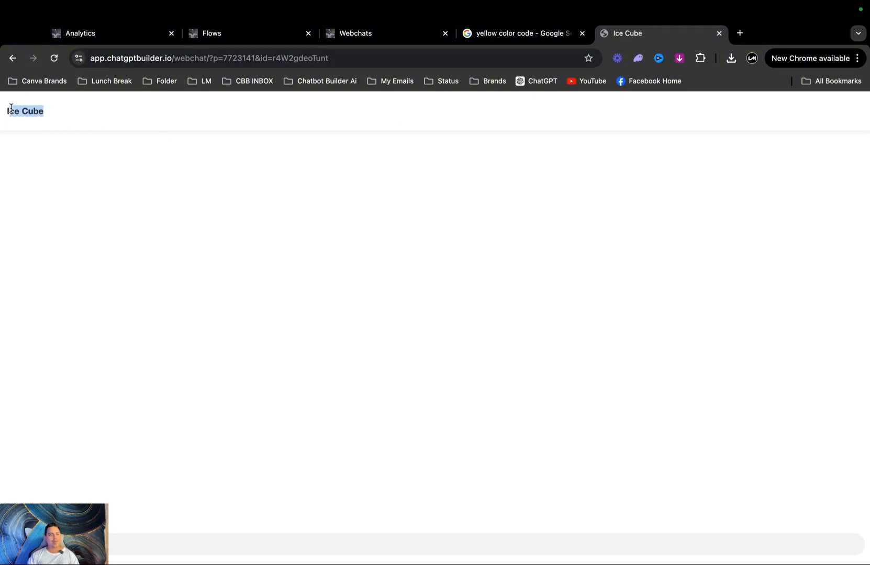
{"action": "left_click", "coordinate": [146, 118]}
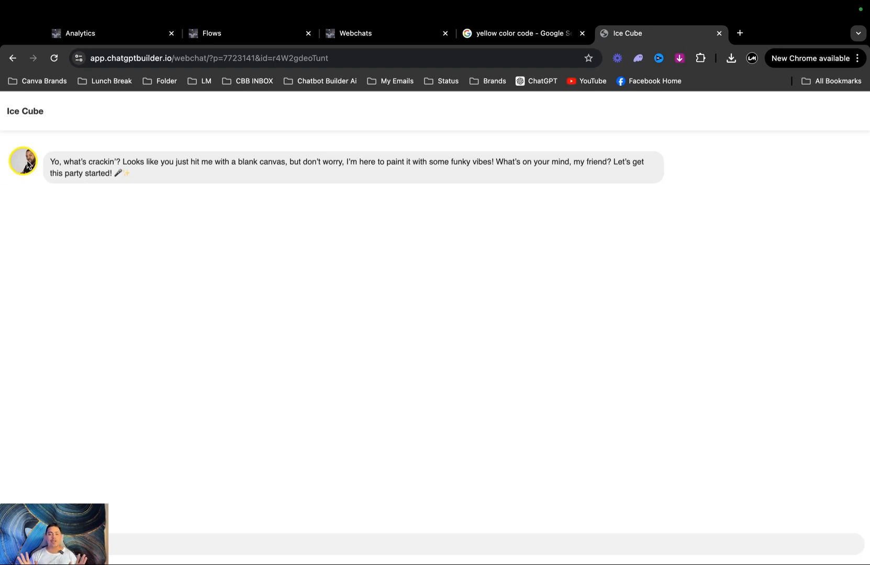
- Close the yellow color search and open the Snoop bot webchat's link in a new tab to compare its avatar with Ice Cube's
{"action": "left_click", "coordinate": [396, 35]}
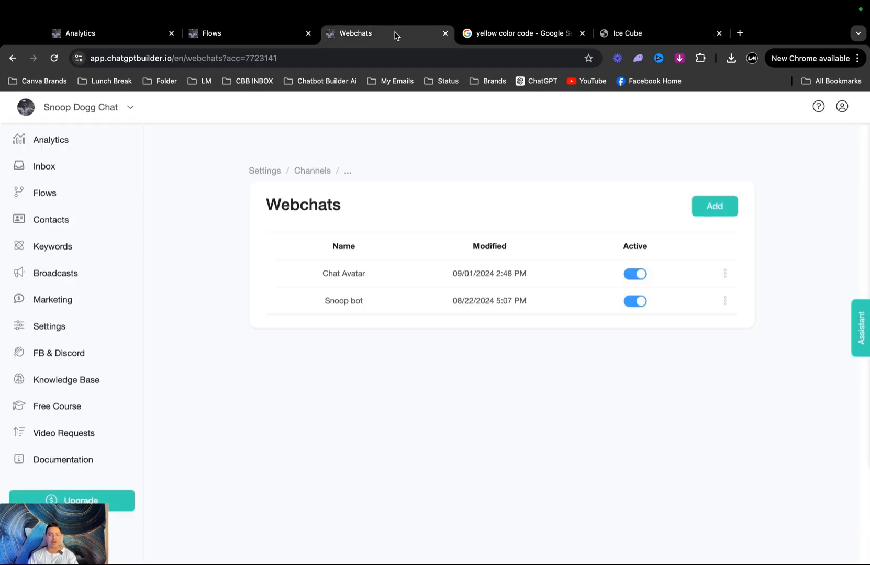
{"action": "left_click", "coordinate": [581, 34]}
{"action": "left_click", "coordinate": [725, 301]}
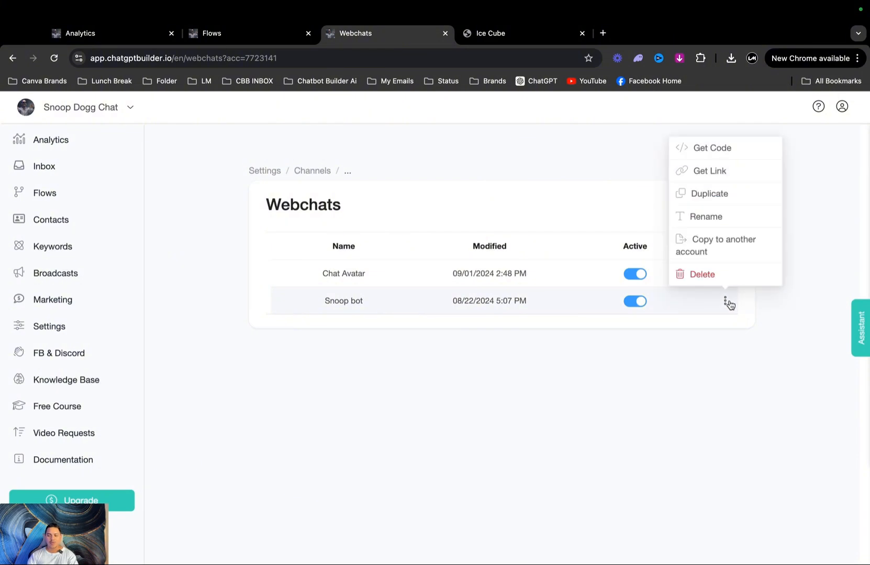
{"action": "left_click", "coordinate": [726, 177]}
{"action": "key", "text": "ctrl+t"}
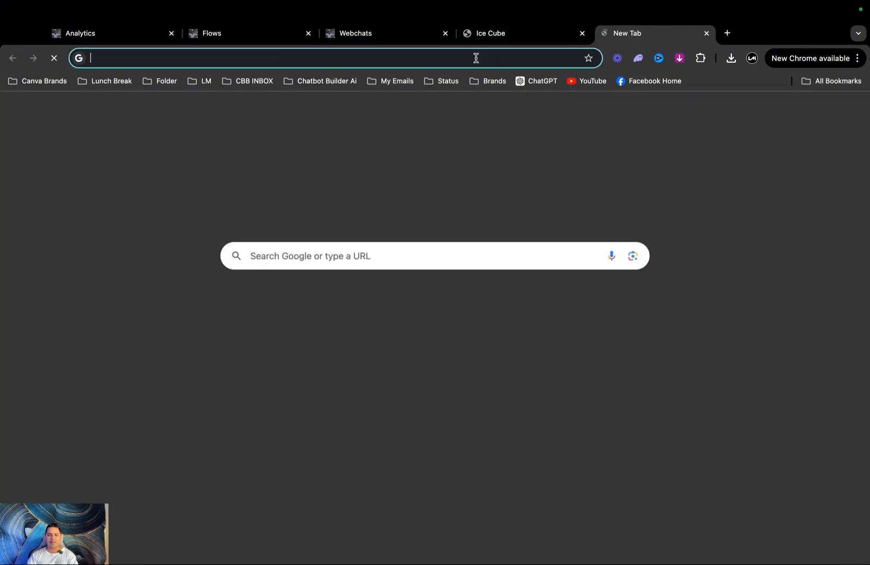
{"action": "key", "text": "ctrl+v"}
{"action": "key", "text": "Return"}
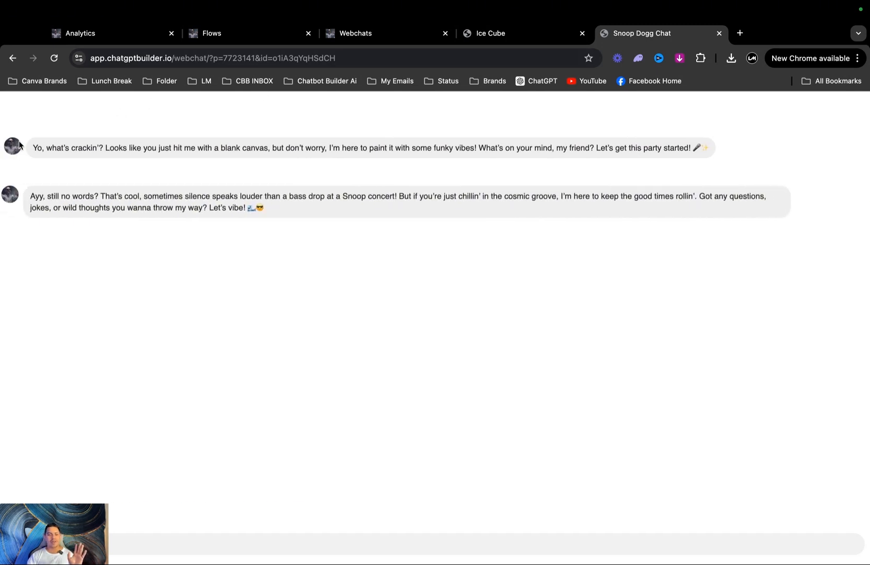
{"action": "left_click", "coordinate": [534, 37]}
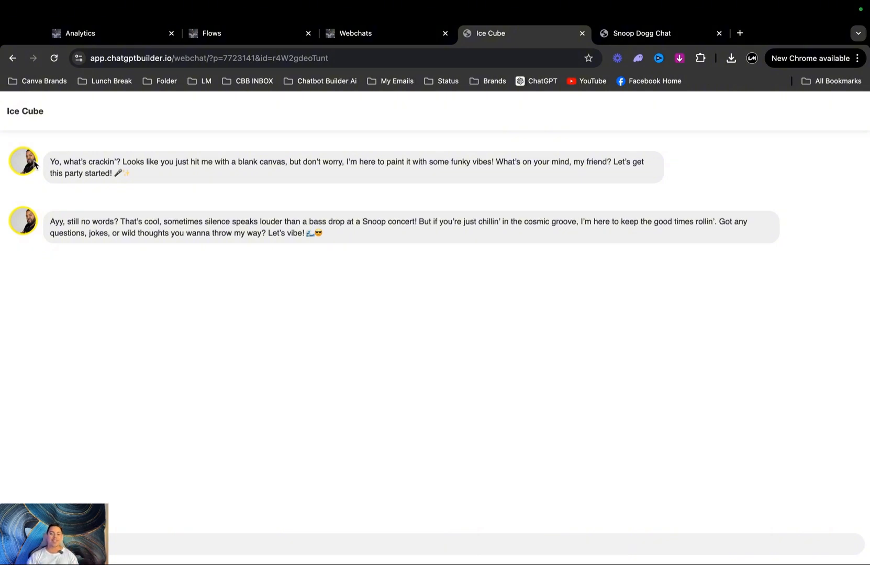
- Search Google for "blue color code", copy blue's hex code, and close the Ice Cube and Snoop Dogg Chat preview tabs
{"action": "left_click", "coordinate": [378, 39]}
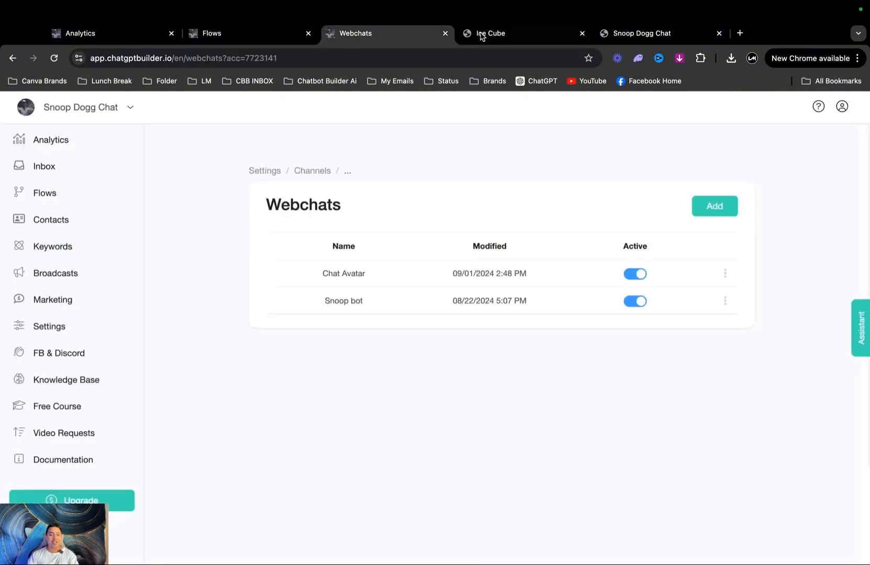
{"action": "left_click", "coordinate": [739, 33]}
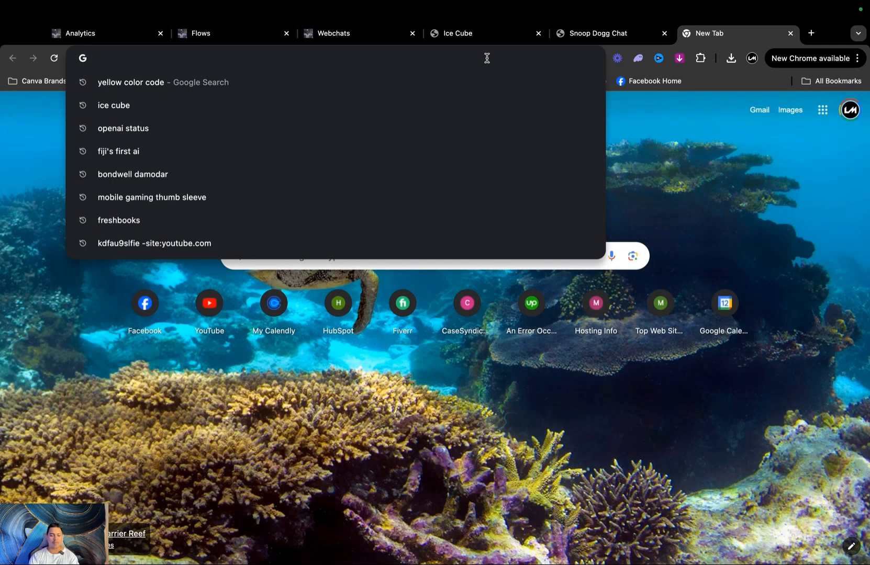
{"action": "type", "text": "Blue color "}
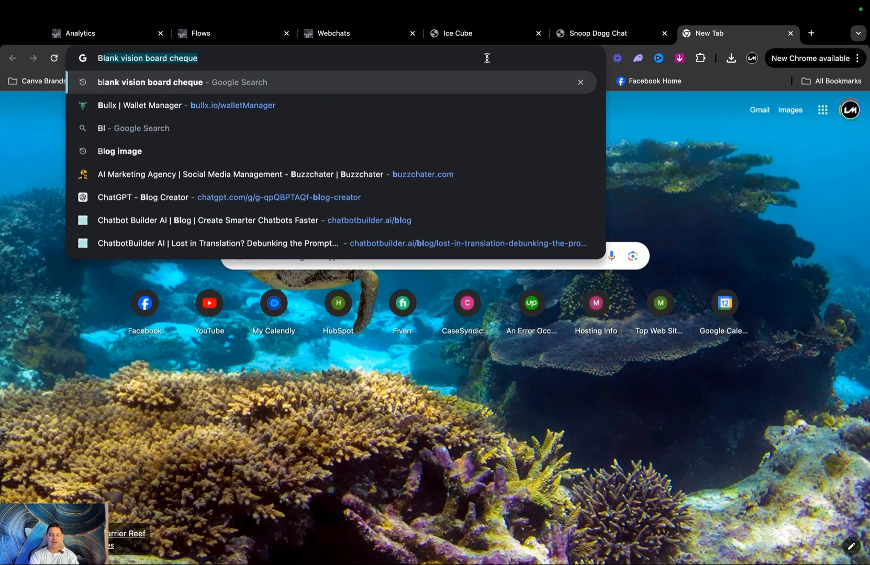
{"action": "type", "text": "co"}
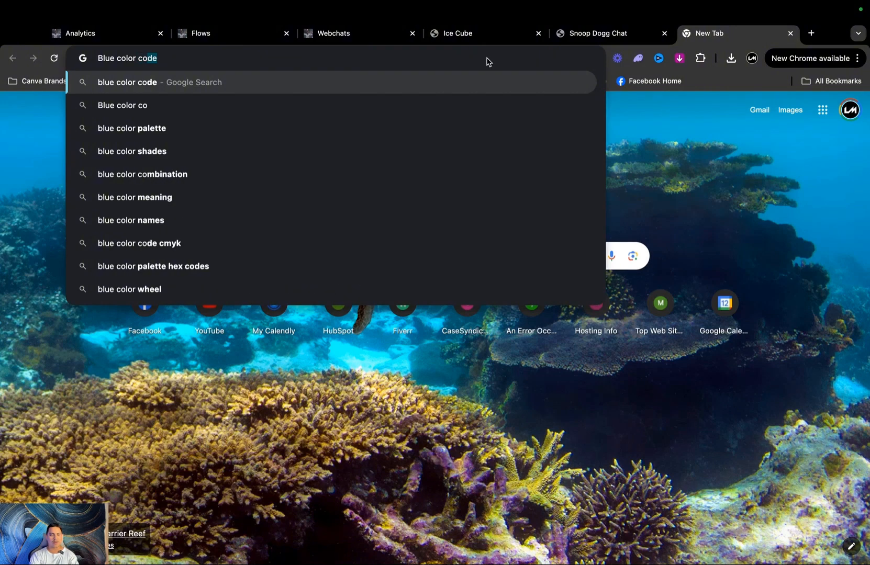
{"action": "key", "text": "Return"}
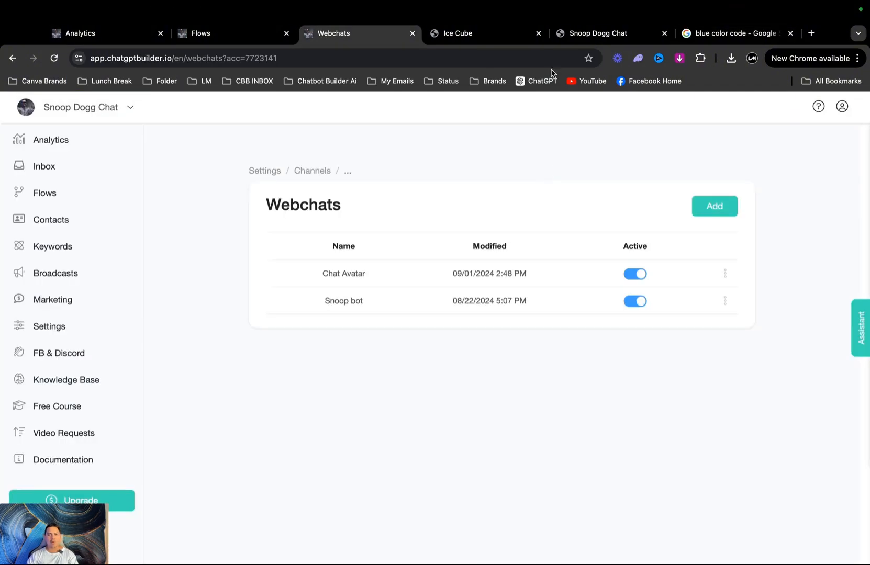
{"action": "left_click", "coordinate": [539, 33]}
{"action": "left_click", "coordinate": [538, 33]}
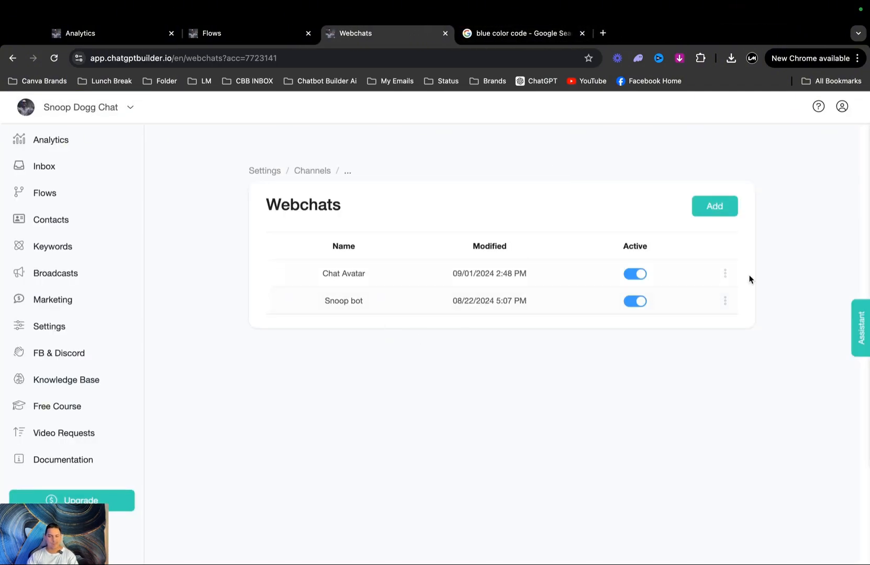
- Open the Chat Avatar webchat for editing, show its additional options and expand the CSS customization code
{"action": "left_click", "coordinate": [533, 287]}
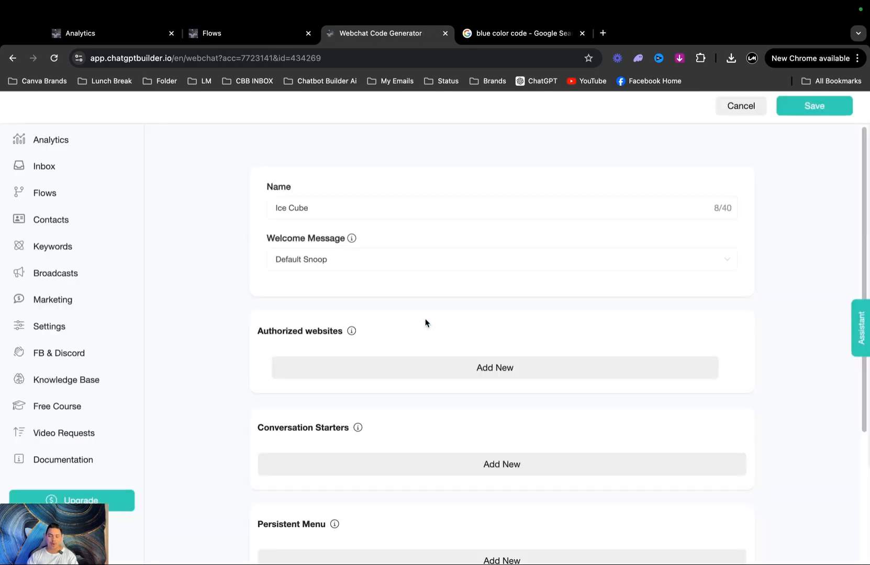
{"action": "scroll", "coordinate": [426, 323], "scroll_direction": "down", "scroll_amount": 4}
{"action": "left_click", "coordinate": [279, 428]}
{"action": "scroll", "coordinate": [325, 403], "scroll_direction": "down", "scroll_amount": 4}
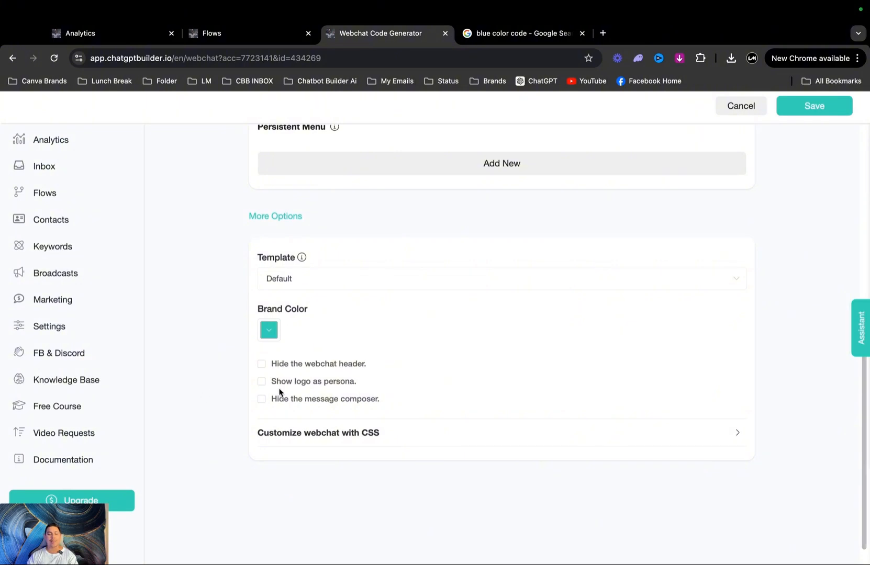
{"action": "left_click", "coordinate": [318, 433]}
- Replace the avatar's border color in the custom CSS with #0000FF and save the webchat
{"action": "scroll", "coordinate": [419, 409], "scroll_direction": "down", "scroll_amount": 3}
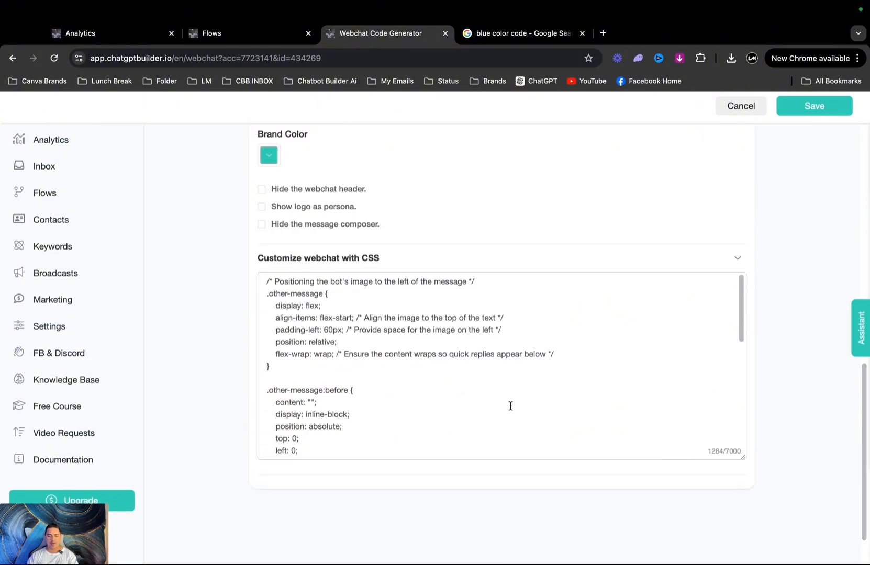
{"action": "scroll", "coordinate": [511, 405], "scroll_direction": "down", "scroll_amount": 4}
{"action": "scroll", "coordinate": [329, 390], "scroll_direction": "up", "scroll_amount": 1}
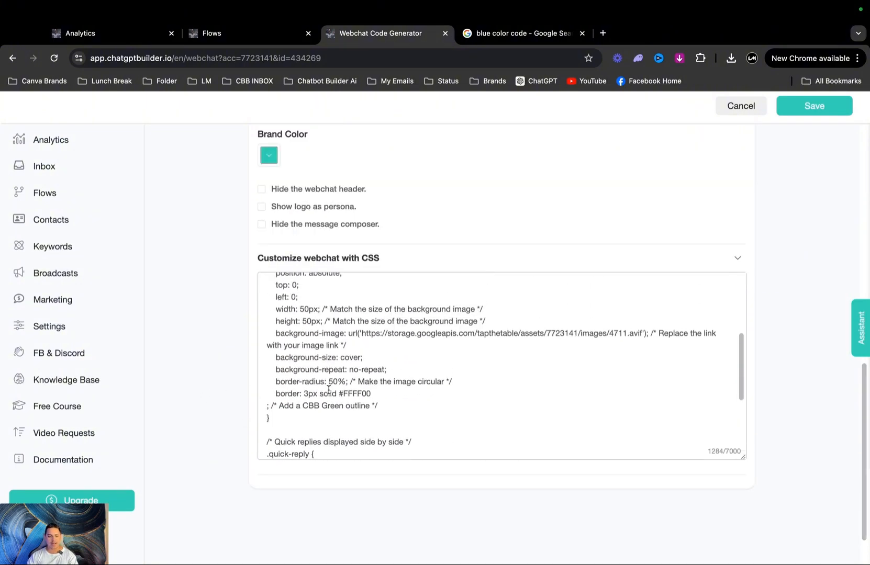
{"action": "scroll", "coordinate": [357, 396], "scroll_direction": "up", "scroll_amount": 5}
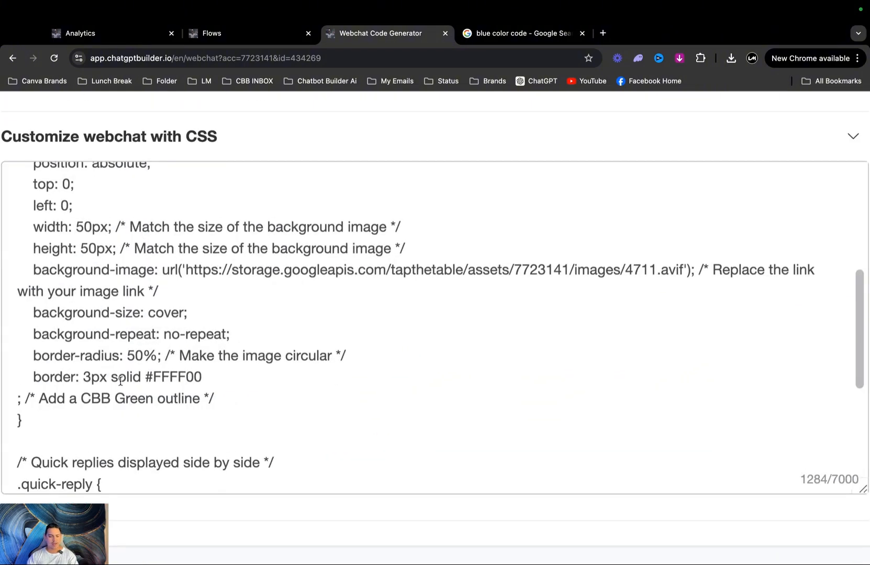
{"action": "left_click_drag", "start_coordinate": [147, 377], "coordinate": [200, 378]}
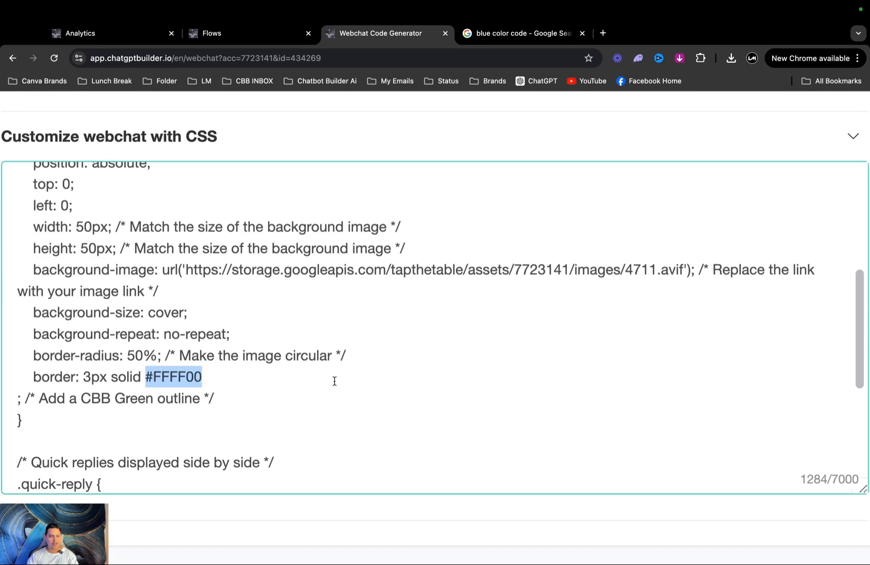
{"action": "type", "text": "#0000FF"}
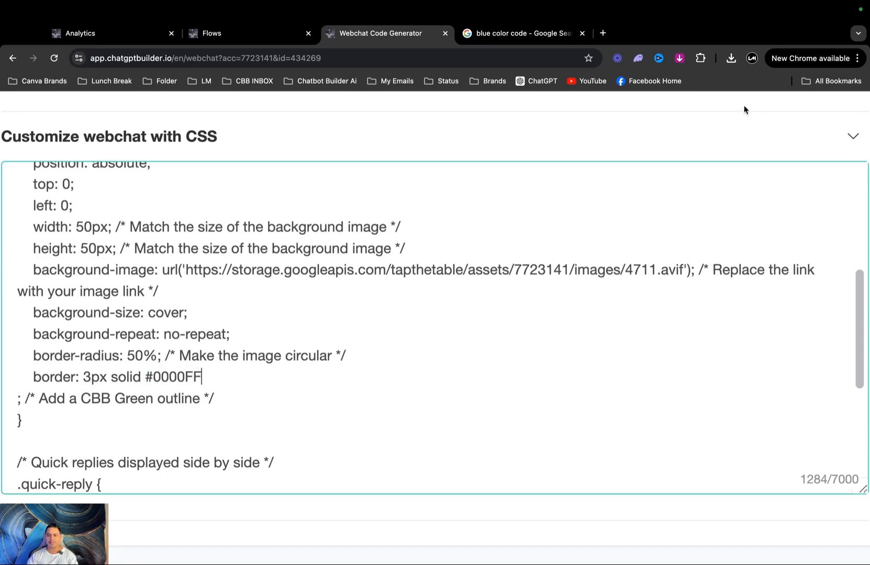
{"action": "scroll", "coordinate": [743, 105], "scroll_direction": "down", "scroll_amount": 5}
{"action": "left_click", "coordinate": [794, 106]}
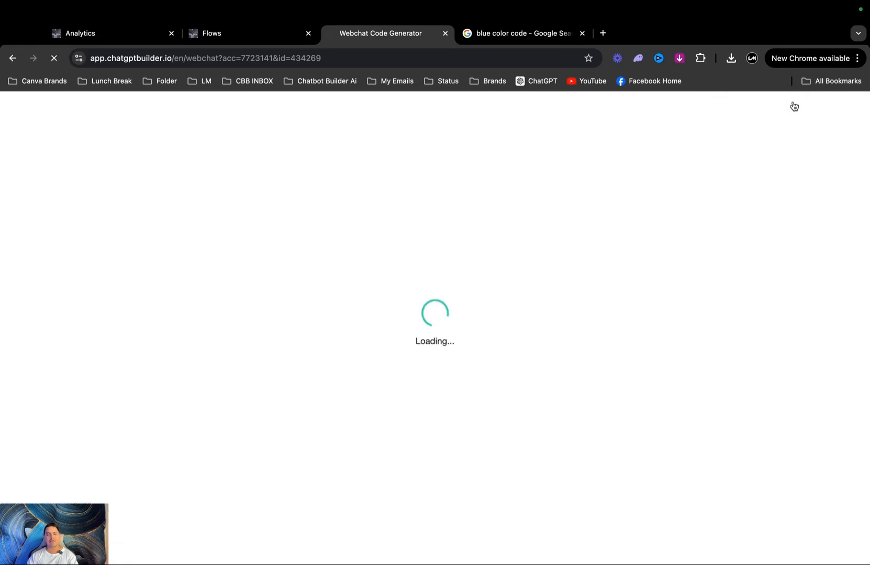
- Close the blue color search and open the Chat Avatar webchat's link in a new tab to check the avatar's border color
{"action": "left_click", "coordinate": [581, 34]}
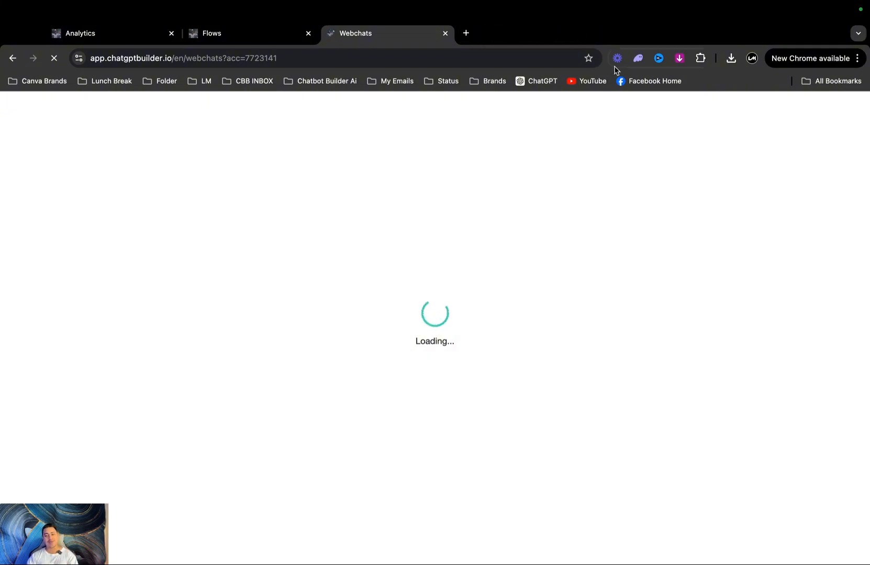
{"action": "left_click", "coordinate": [726, 274]}
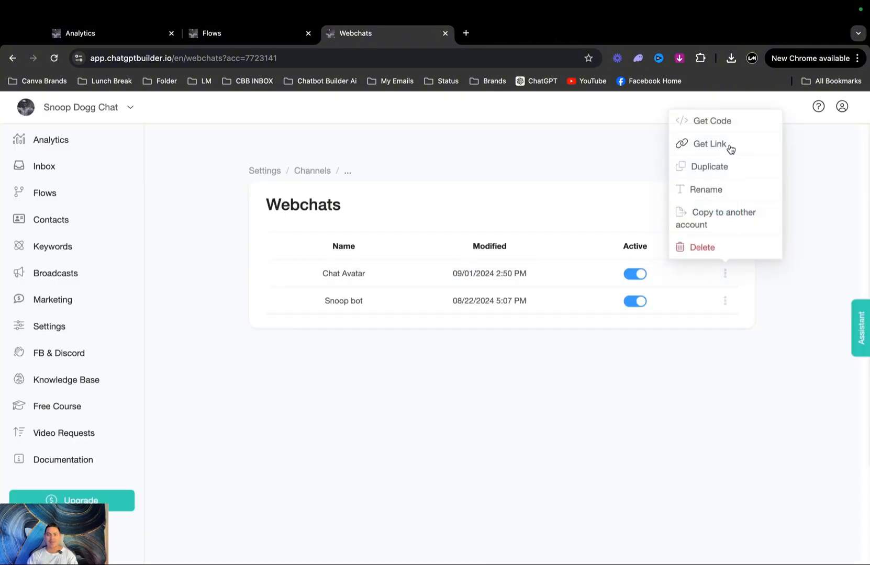
{"action": "left_click", "coordinate": [728, 148]}
{"action": "left_click", "coordinate": [466, 33]}
{"action": "type", "text": "app.chatgptbuilder.io/webchat/?p=7723141&id=r4W2gdeoTunt"}
{"action": "key", "text": "Return"}
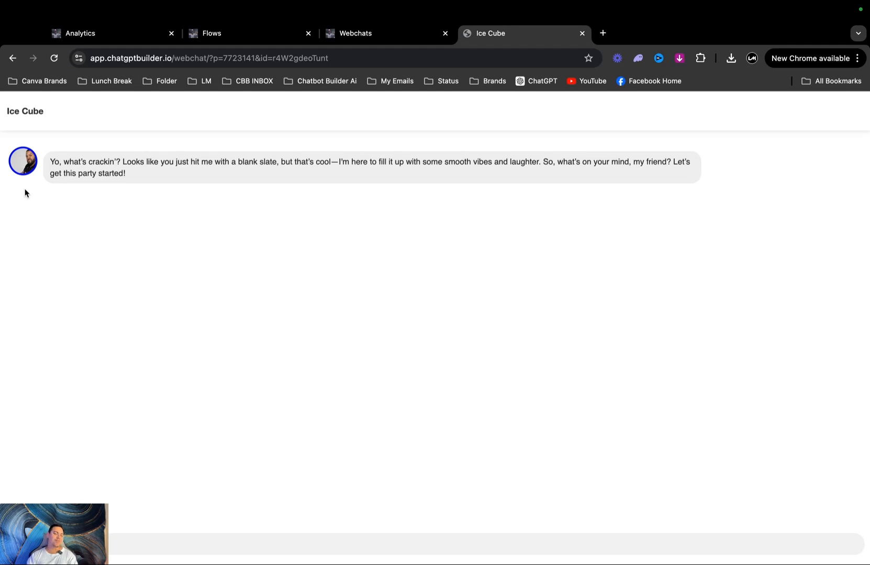